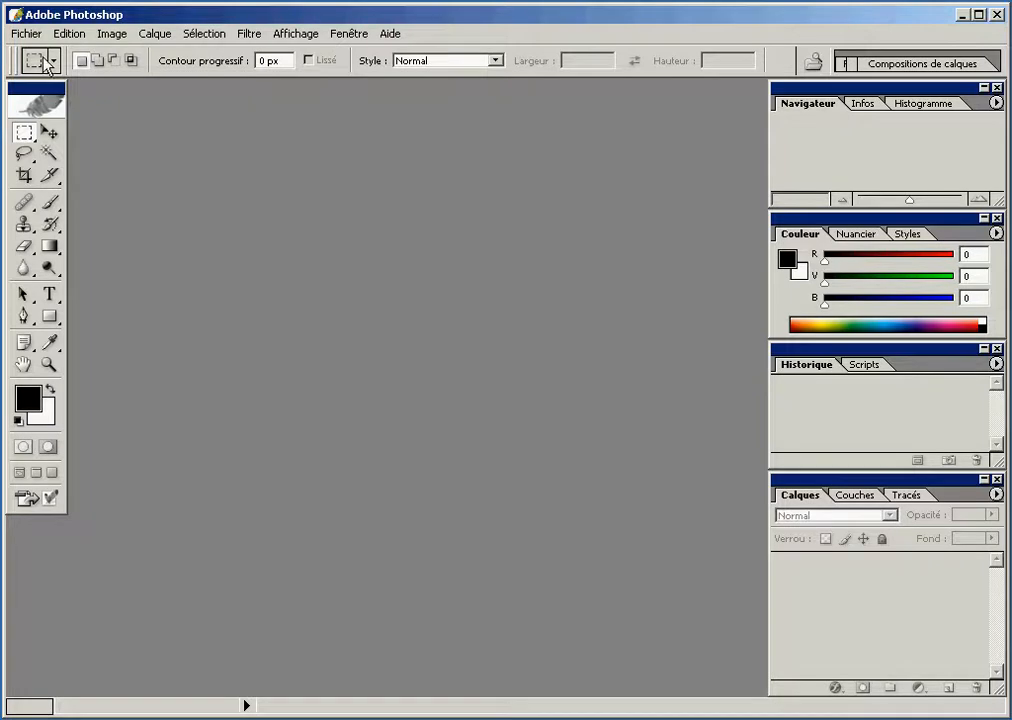
# Start a new document named "fond" with a width of 25 cm and a height of 10 cm
pyautogui.click(30, 33)
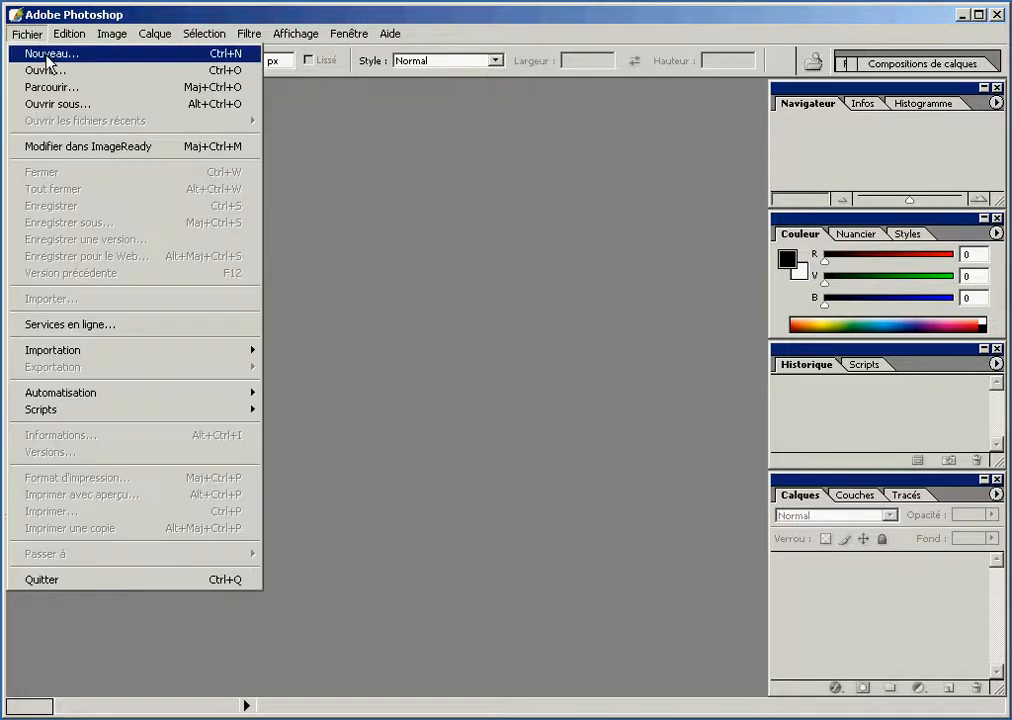
pyautogui.click(46, 58)
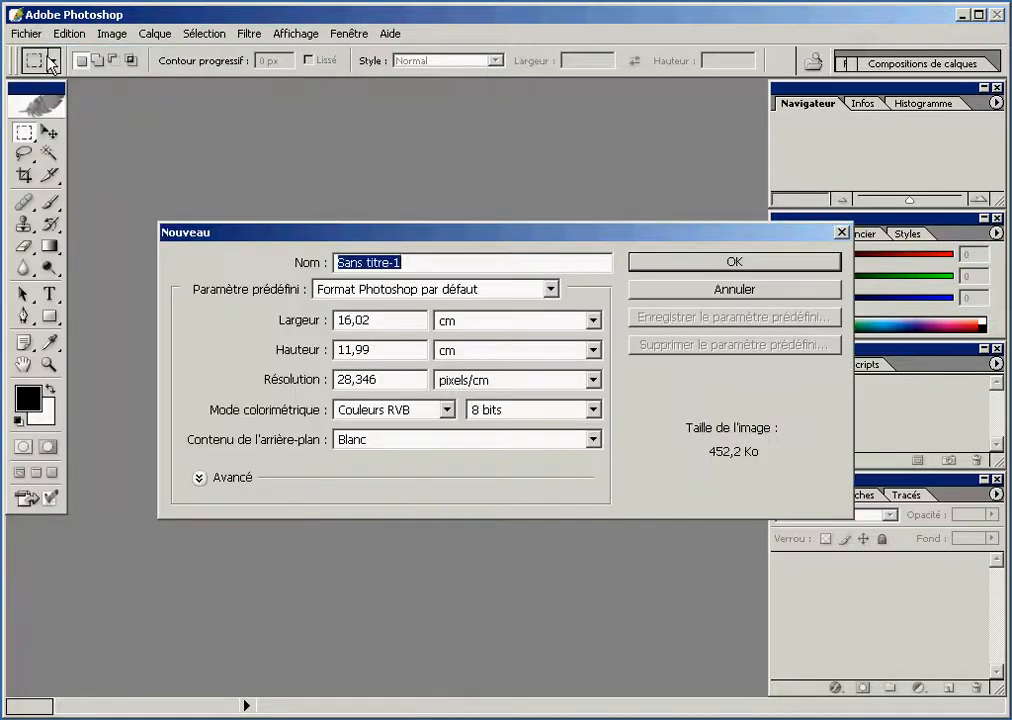
pyautogui.write('fond')
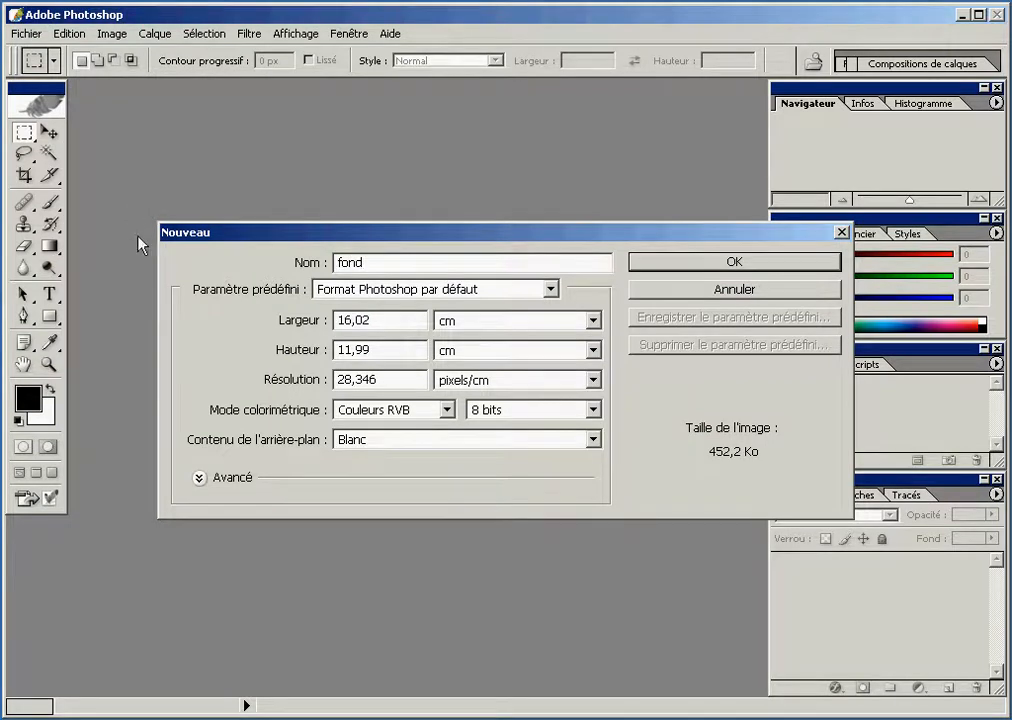
pyautogui.doubleClick(350, 320)
pyautogui.write('25')
pyautogui.click(474, 322)
pyautogui.click(474, 324)
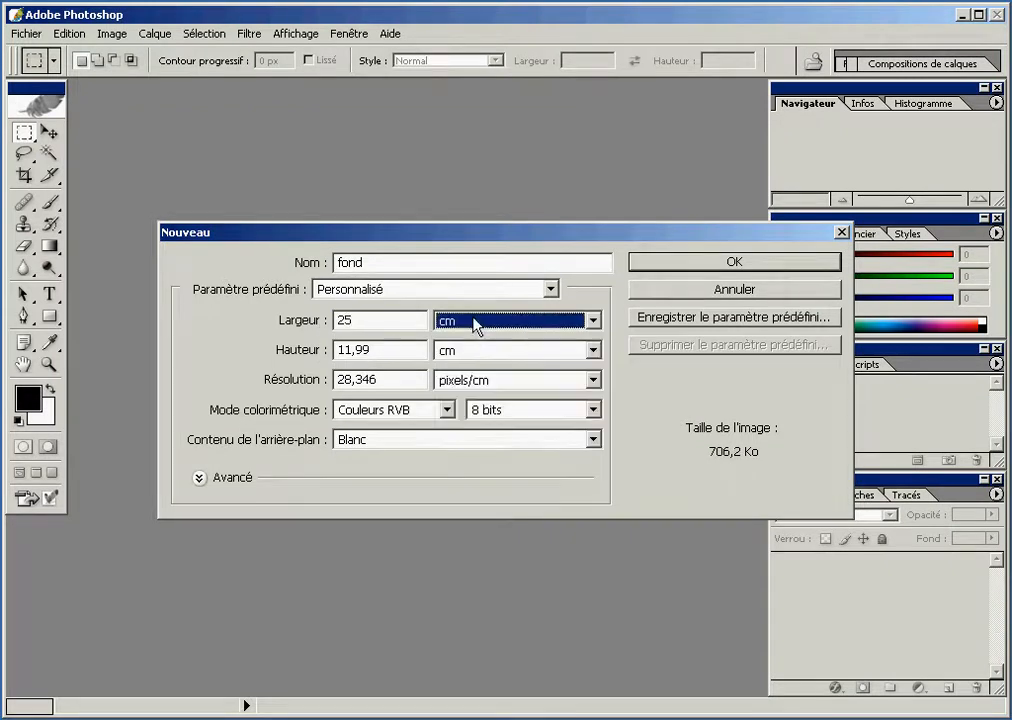
pyautogui.doubleClick(399, 352)
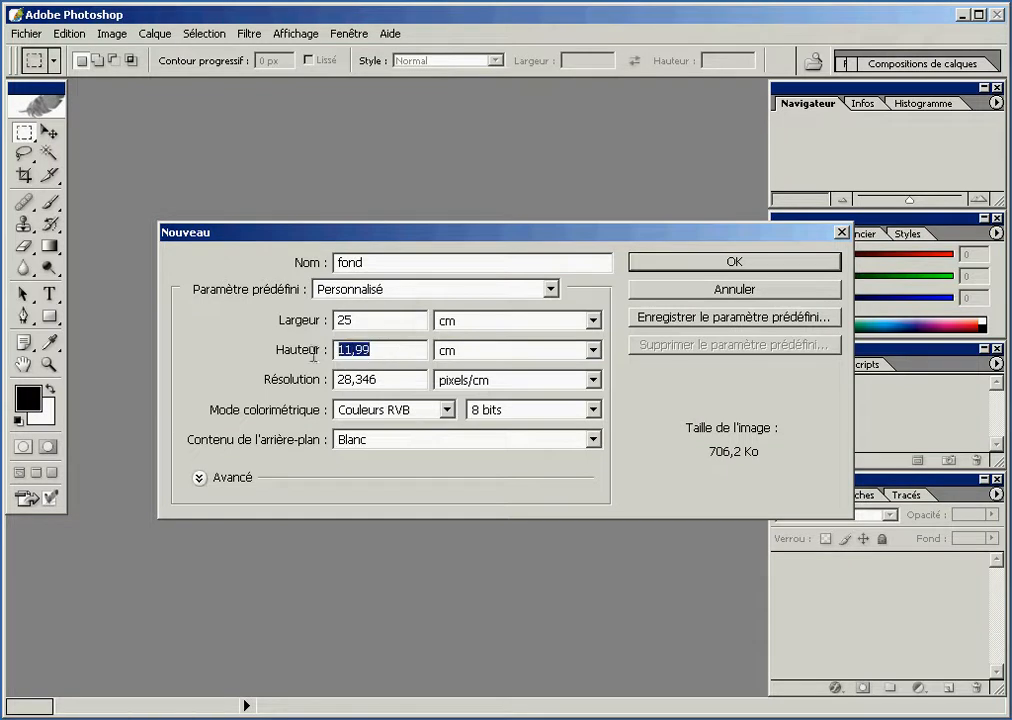
pyautogui.write('10')
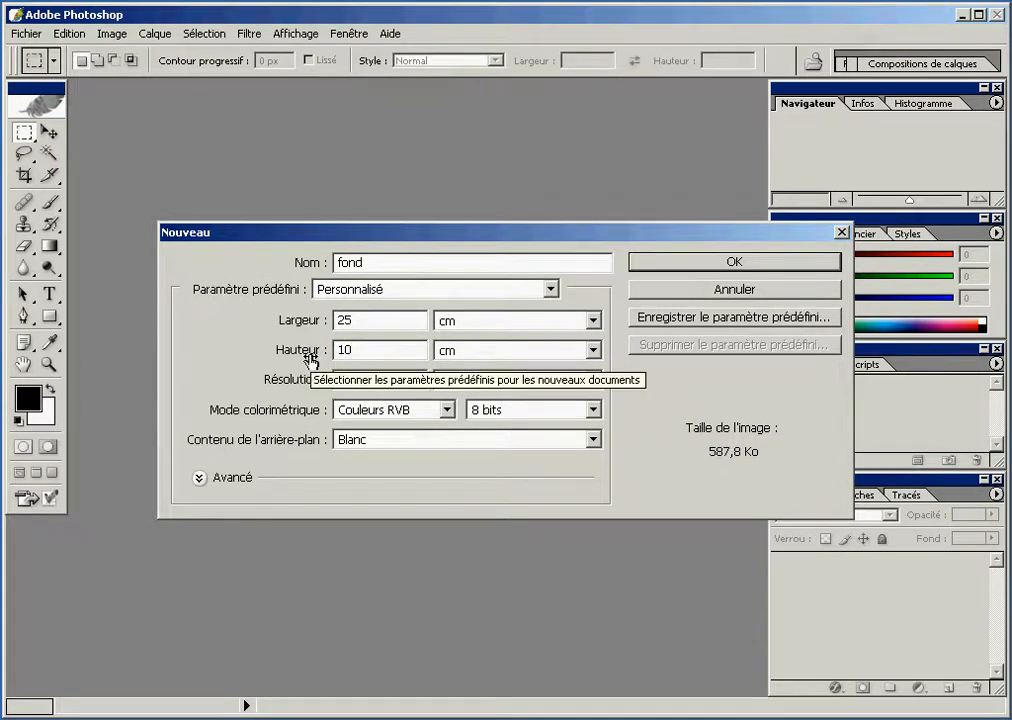
# Set the resolution to 90 pixels/pouce and the background content to Transparent, and create the document
pyautogui.click(285, 383)
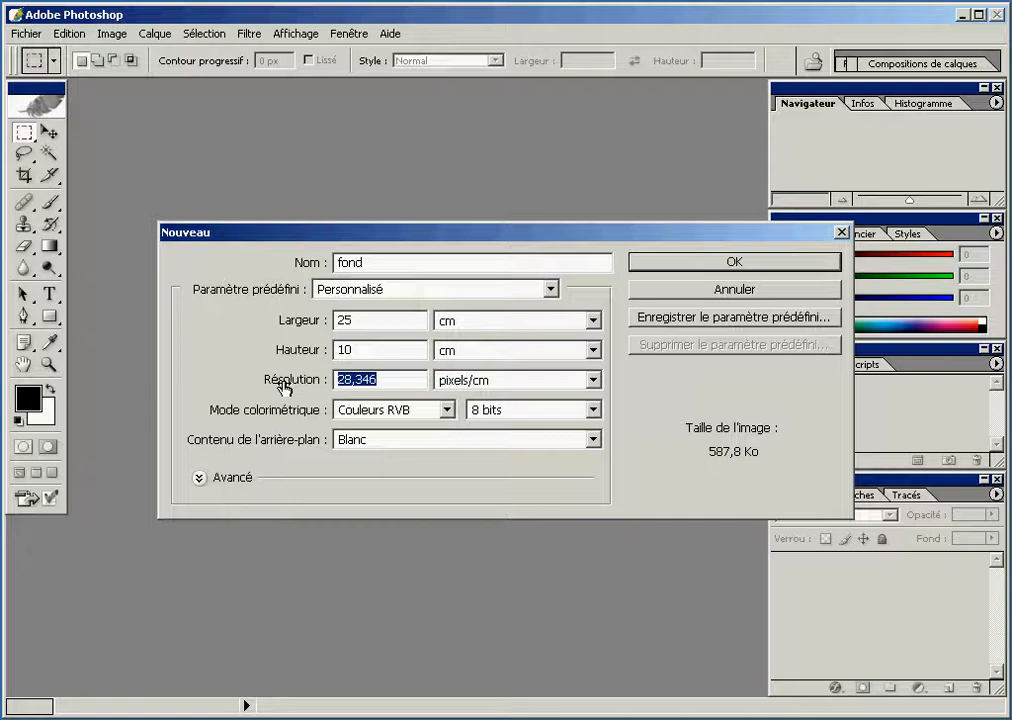
pyautogui.write('90')
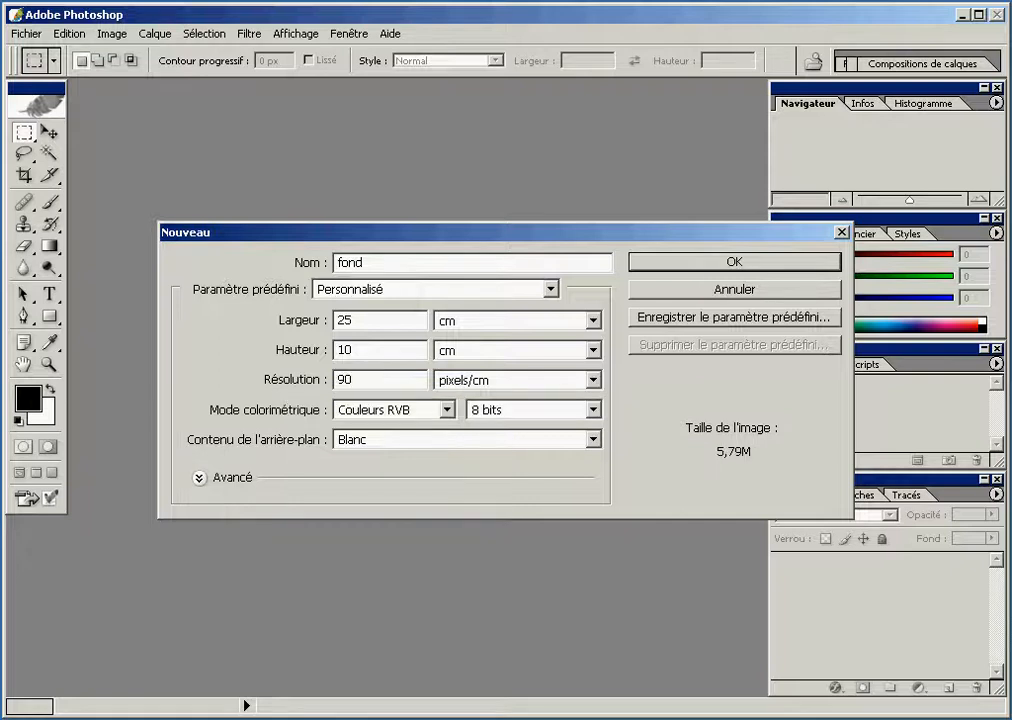
pyautogui.click(478, 386)
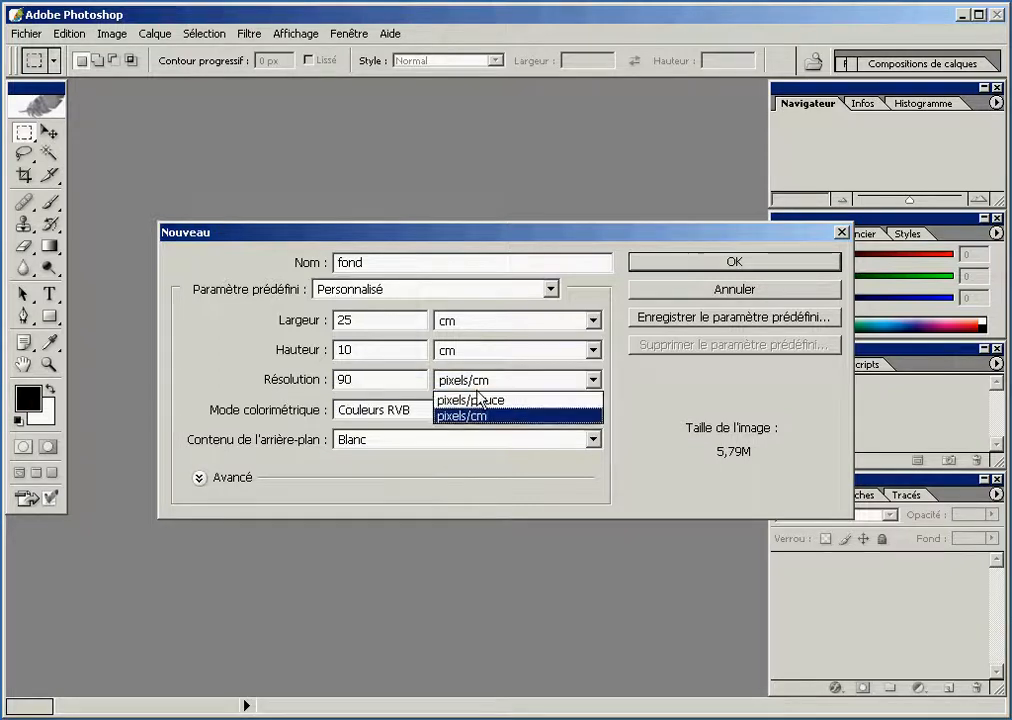
pyautogui.click(479, 396)
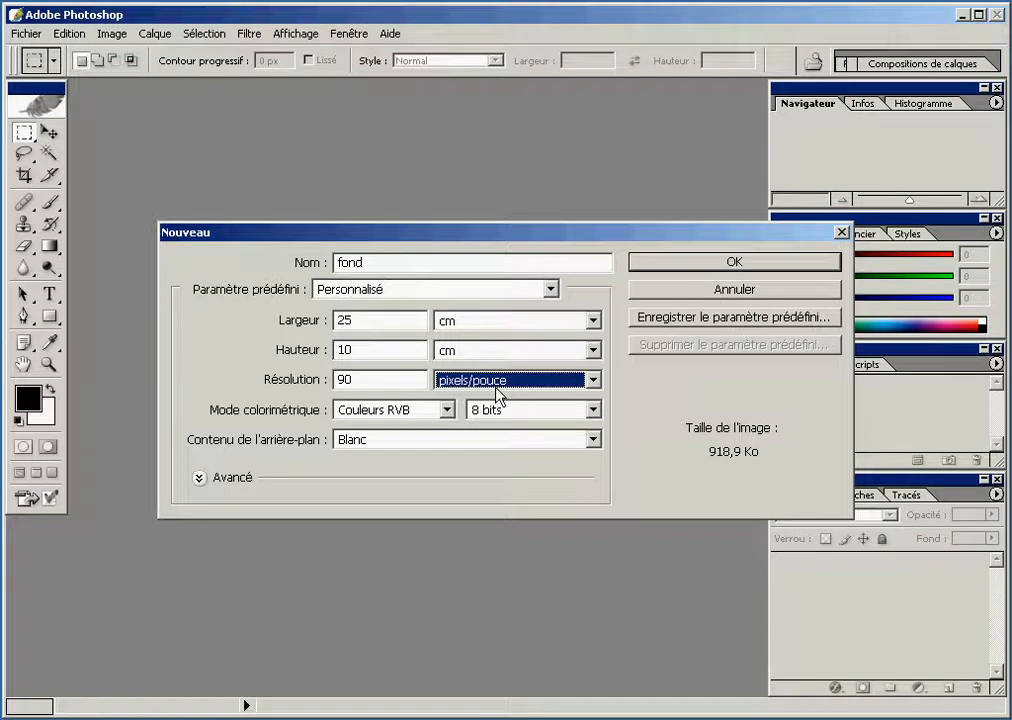
pyautogui.click(501, 441)
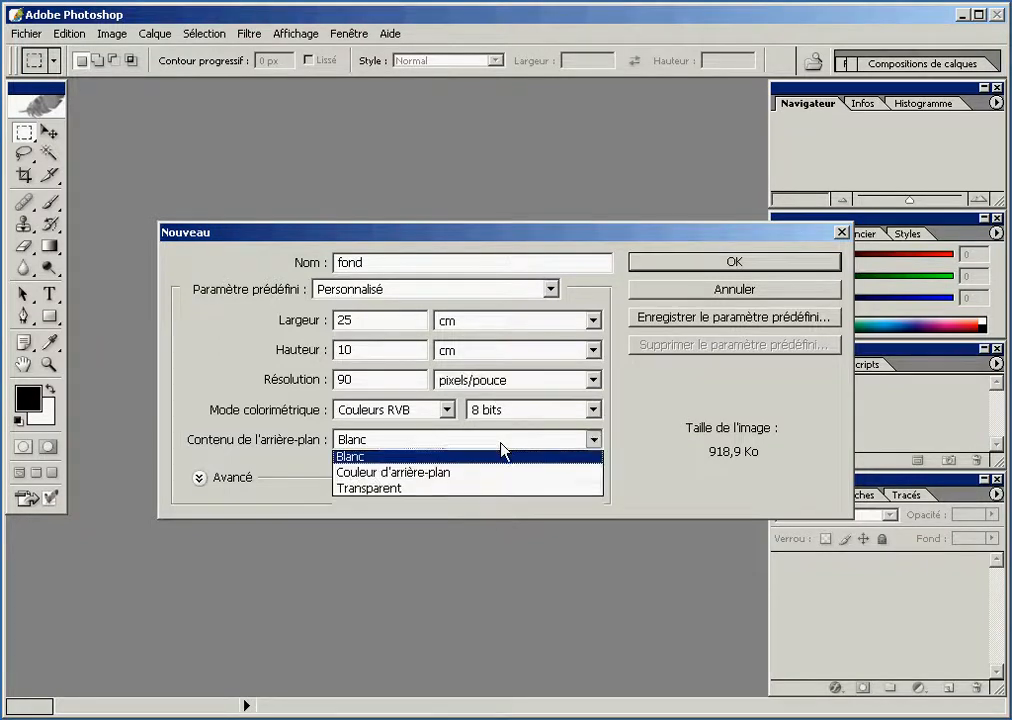
pyautogui.click(499, 493)
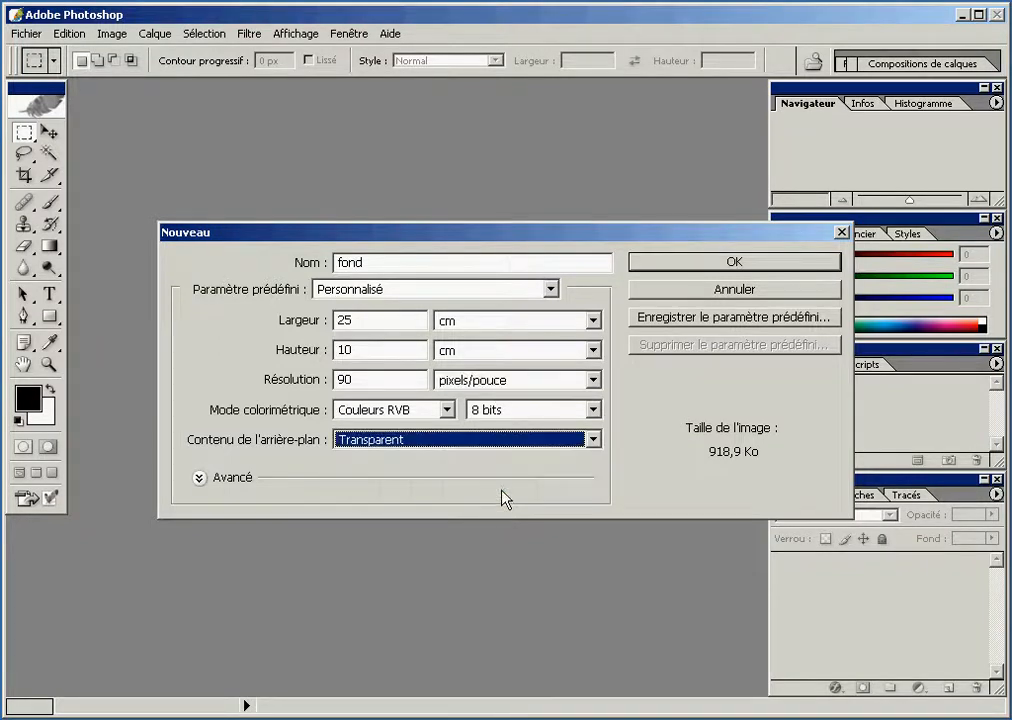
pyautogui.click(641, 262)
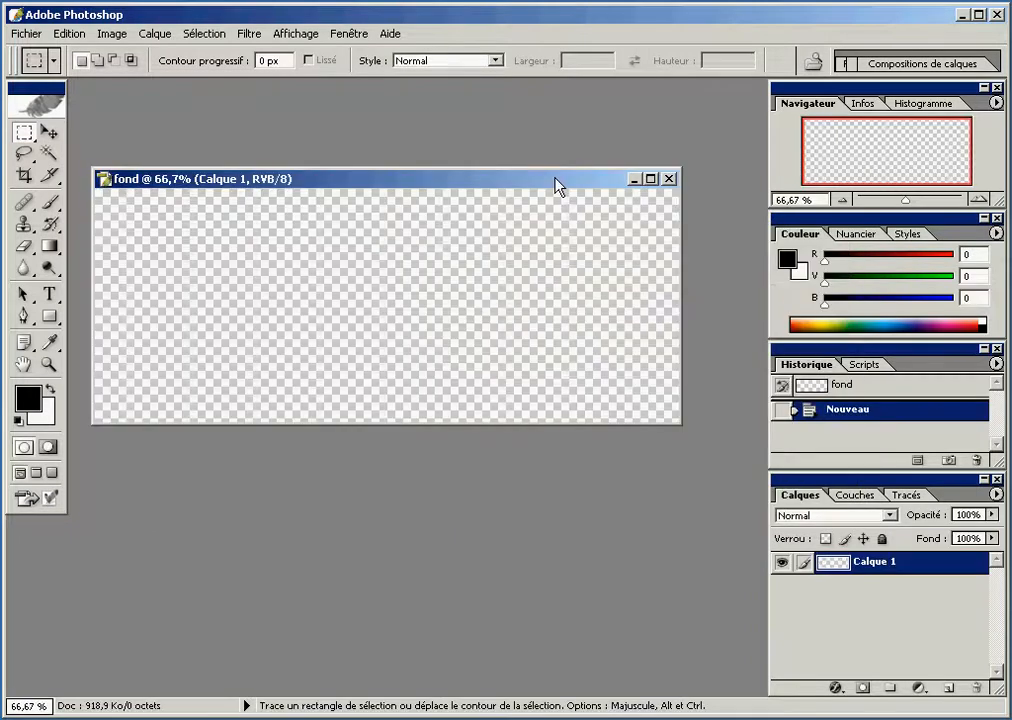
# Add the horizontal text "TEXTE" in the left half of the canvas with the Type tool
pyautogui.click(55, 304)
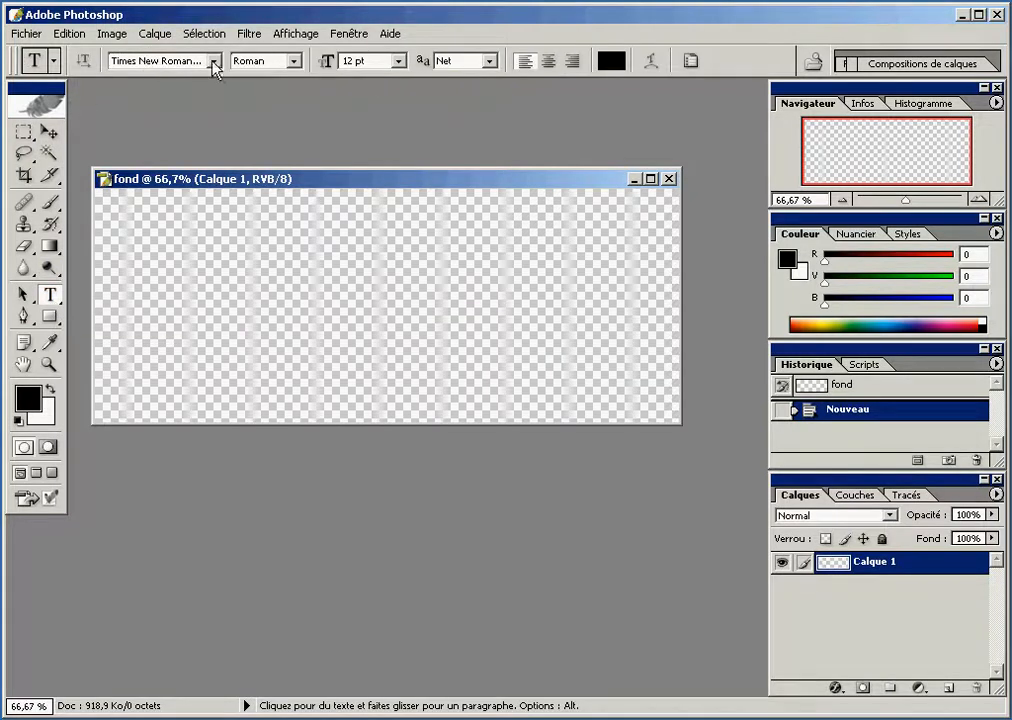
pyautogui.click(199, 301)
pyautogui.write('TEXTE')
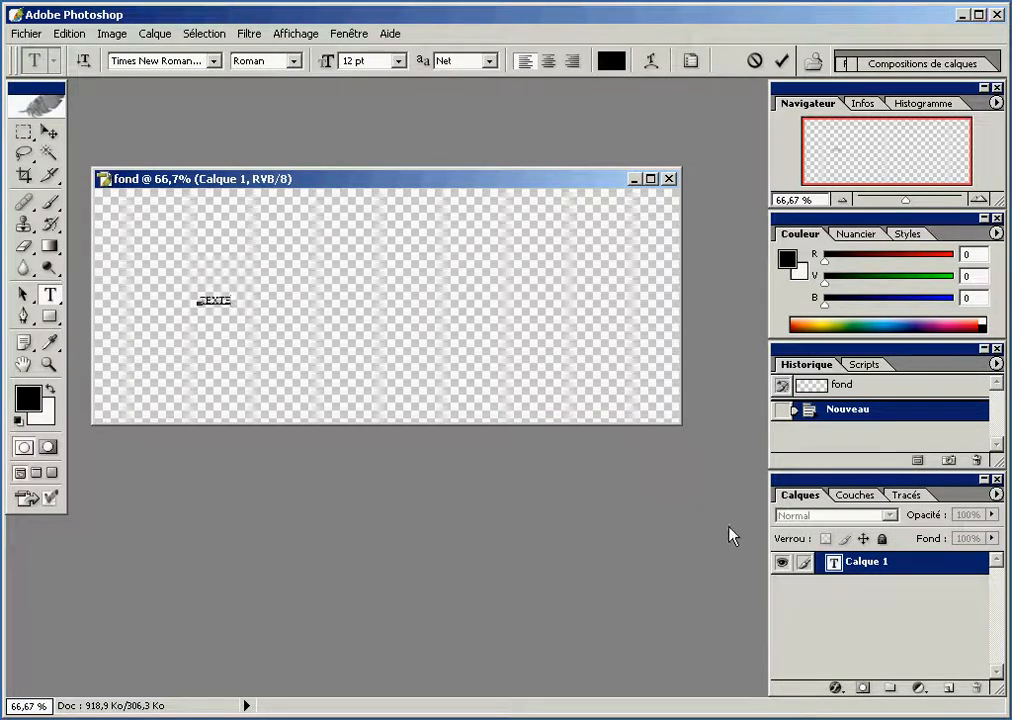
# Format the whole TEXTE layer in Arial Black at 72 pt with a black text colour
pyautogui.doubleClick(833, 562)
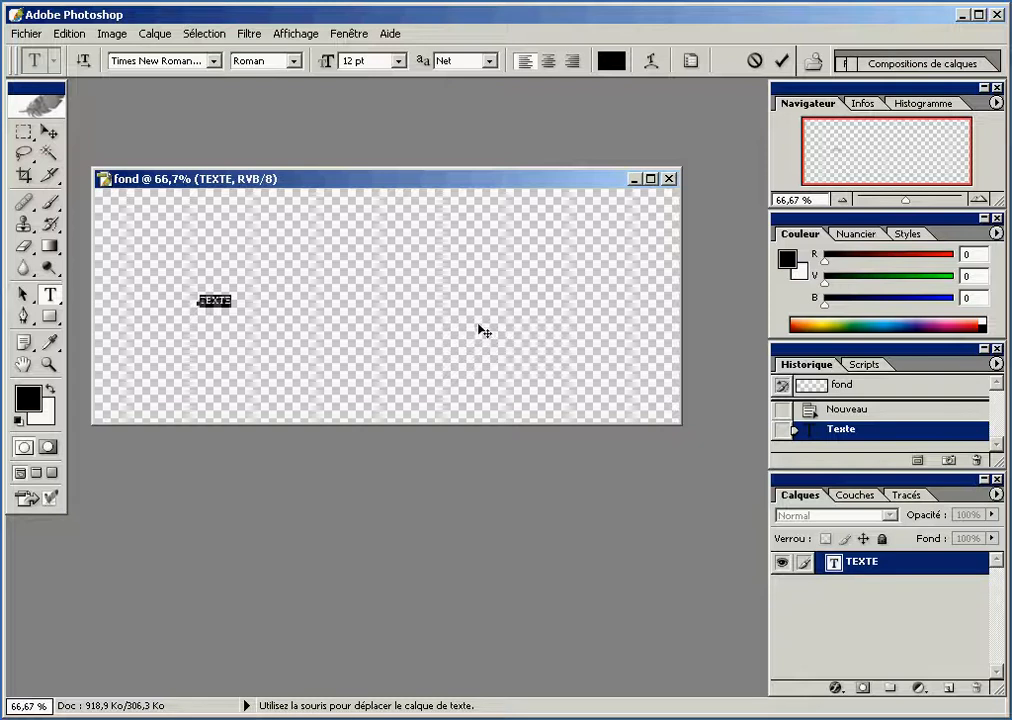
pyautogui.click(213, 61)
pyautogui.click(271, 100)
pyautogui.click(271, 101)
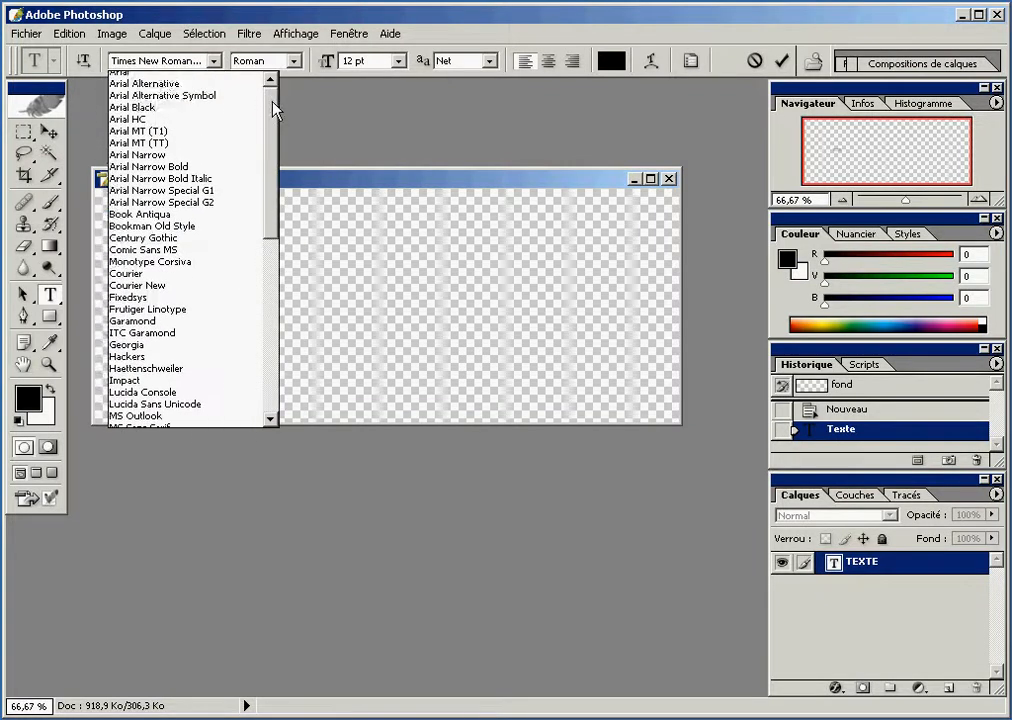
pyautogui.click(212, 114)
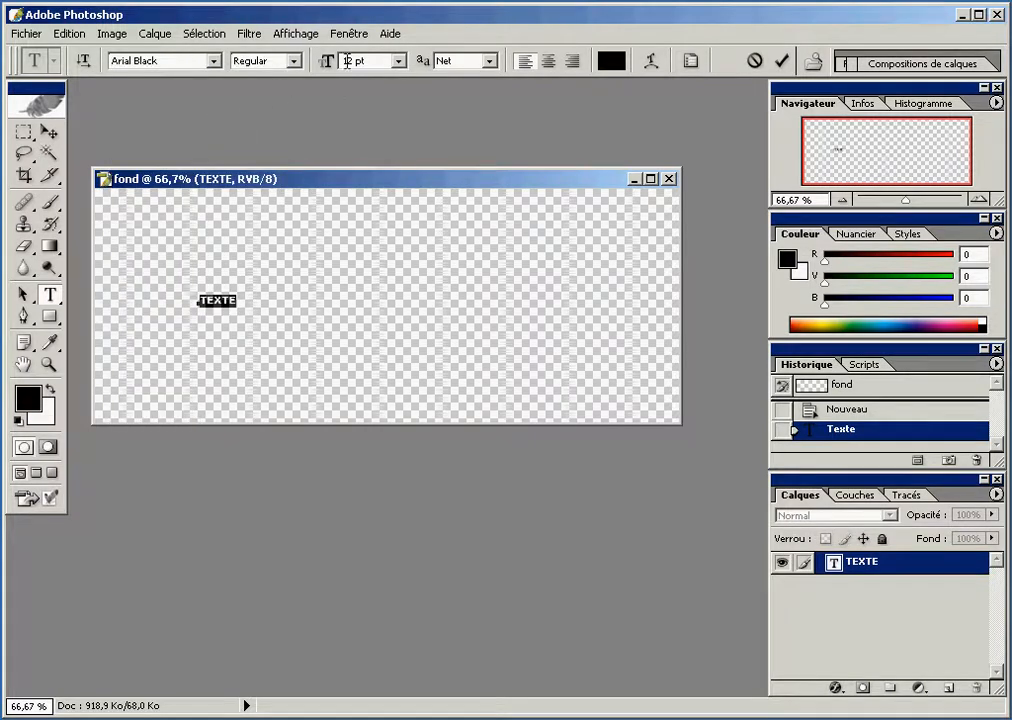
pyautogui.moveTo(349, 61); pyautogui.dragTo(335, 64)
pyautogui.write('7')
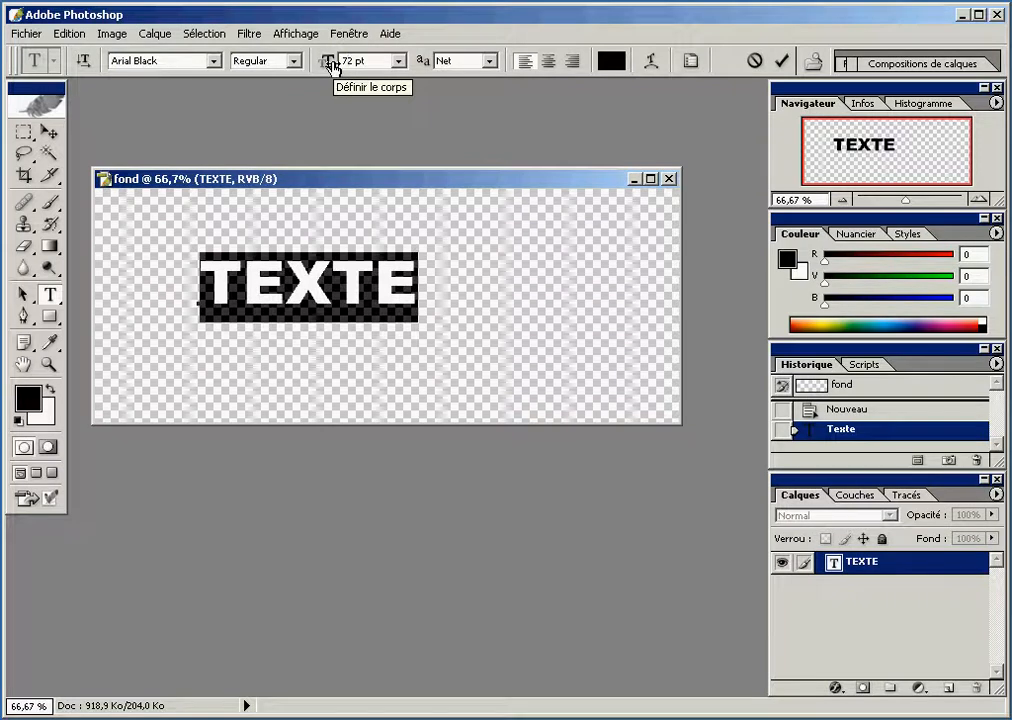
pyautogui.click(607, 66)
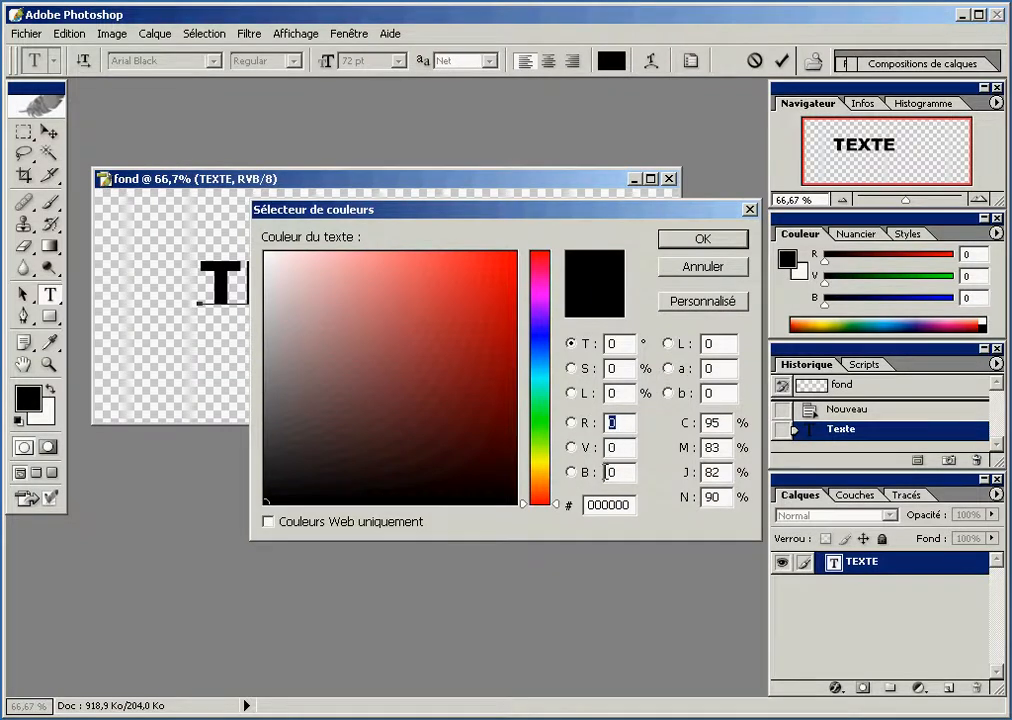
pyautogui.click(698, 240)
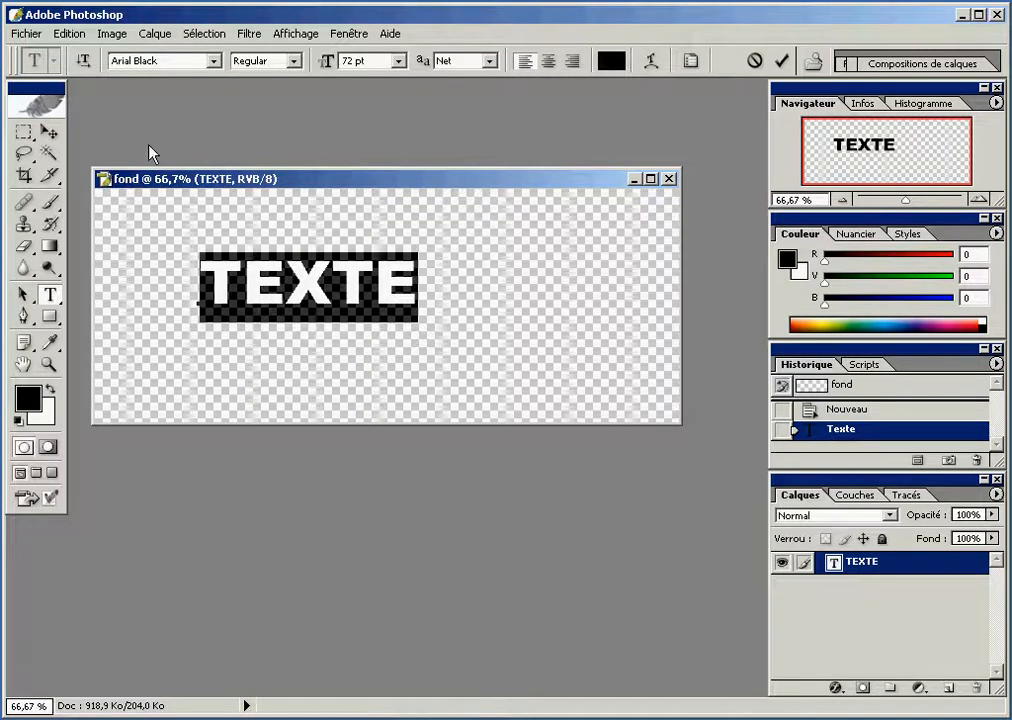
# Move the text near the centre of the canvas and load its layer transparency as a selection
pyautogui.click(55, 135)
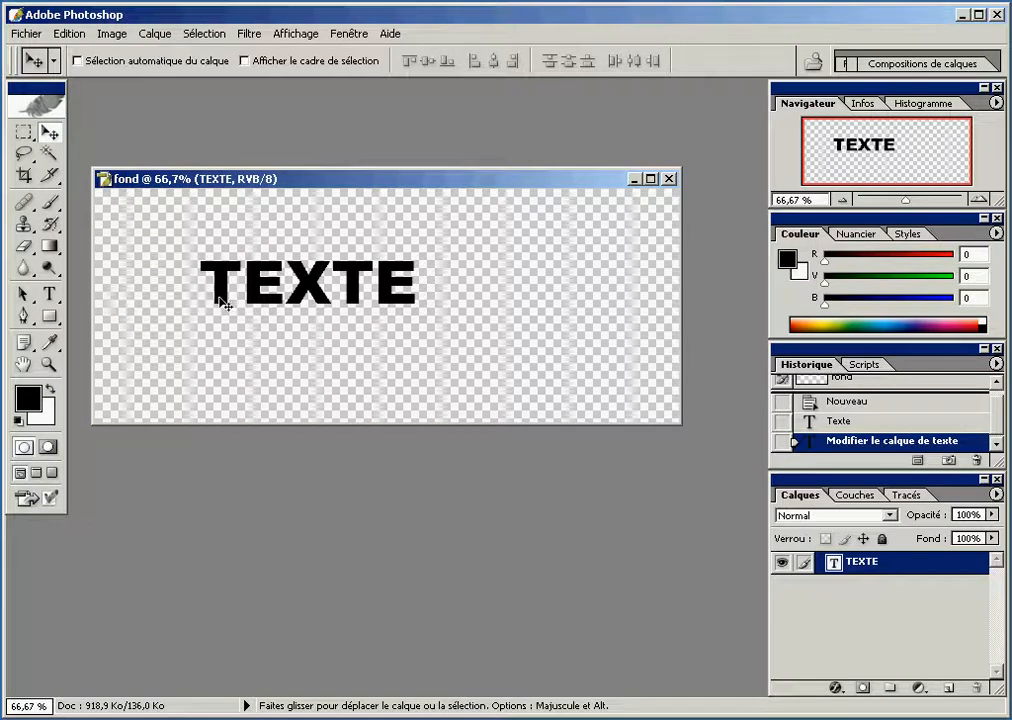
pyautogui.moveTo(227, 297); pyautogui.dragTo(293, 318)
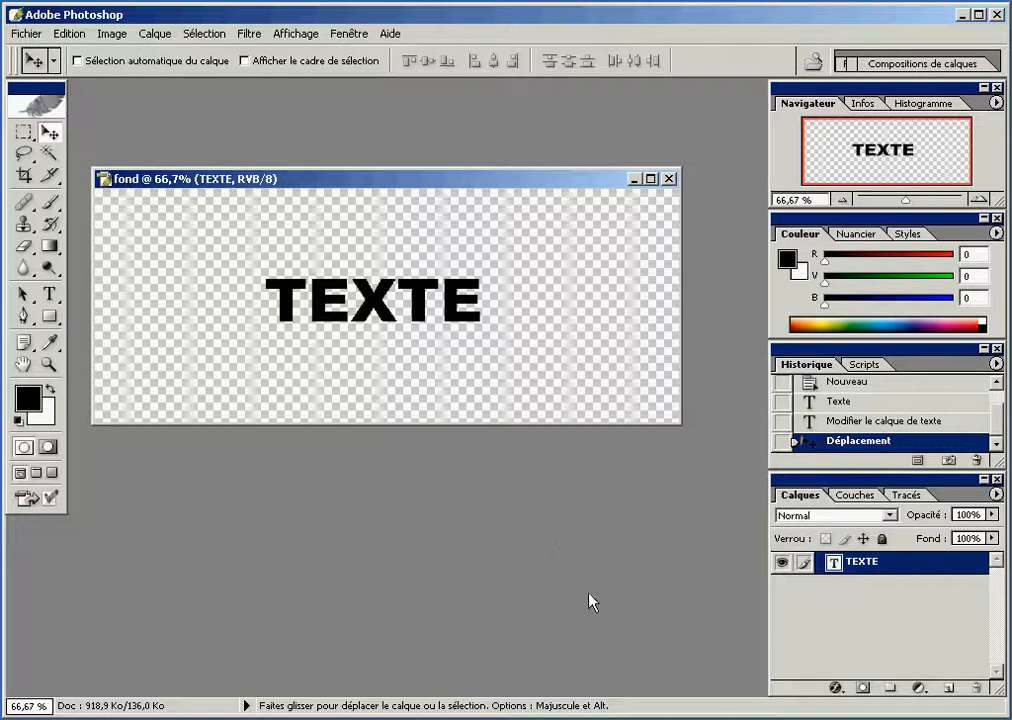
pyautogui.rightClick(830, 560)
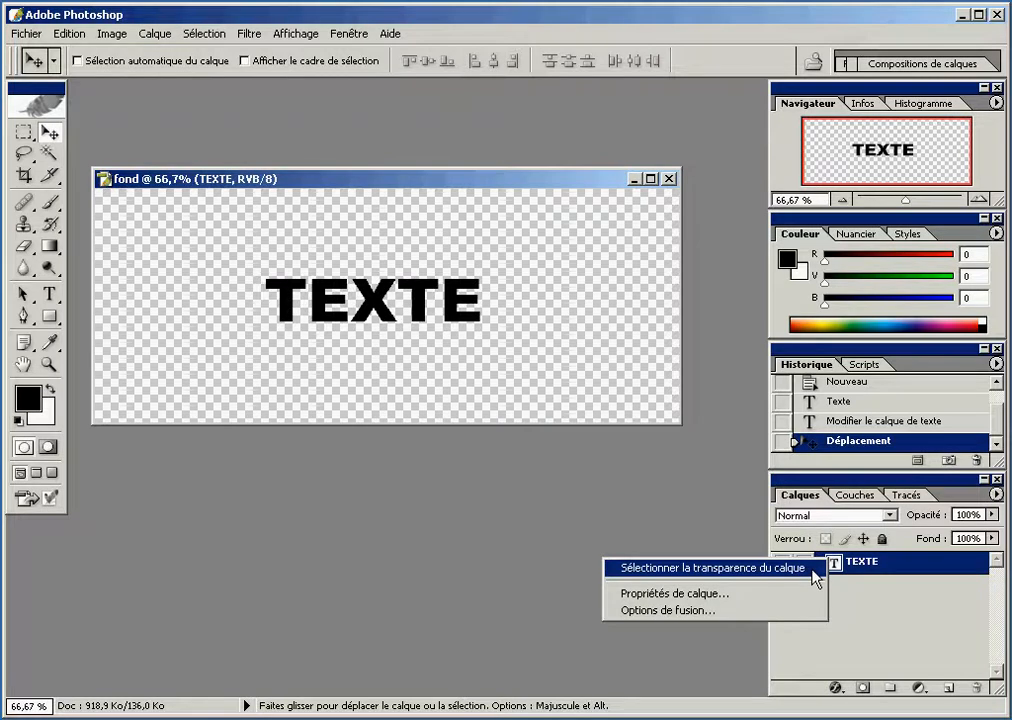
pyautogui.click(813, 569)
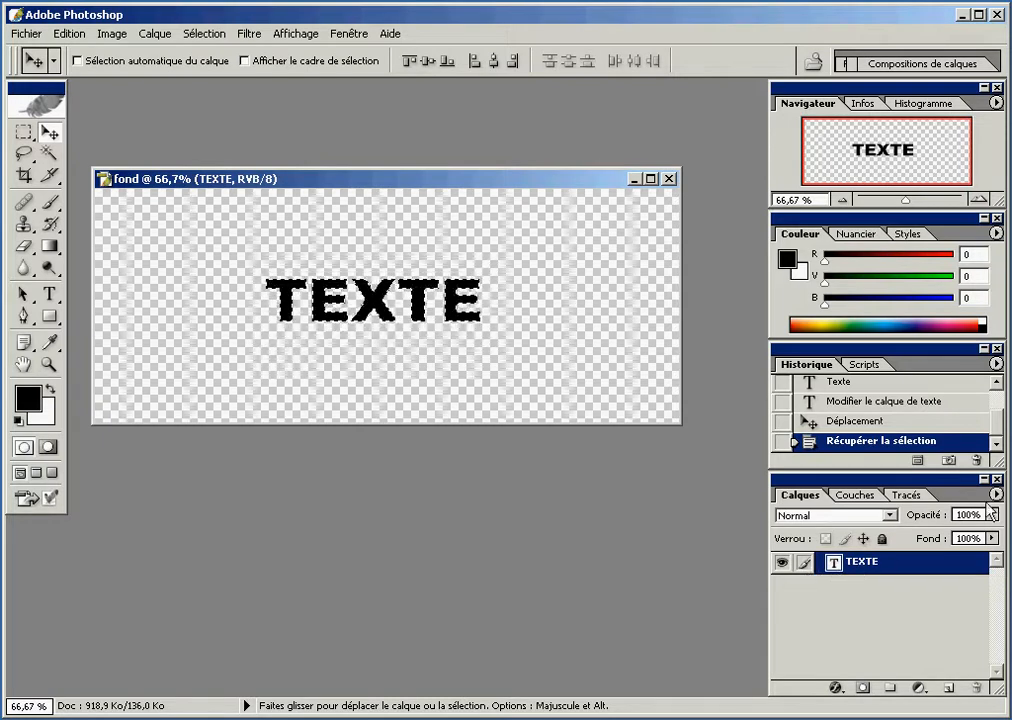
# Create a new layer above the TEXTE layer with the default name, Normal mode and 100% opacity
pyautogui.click(995, 495)
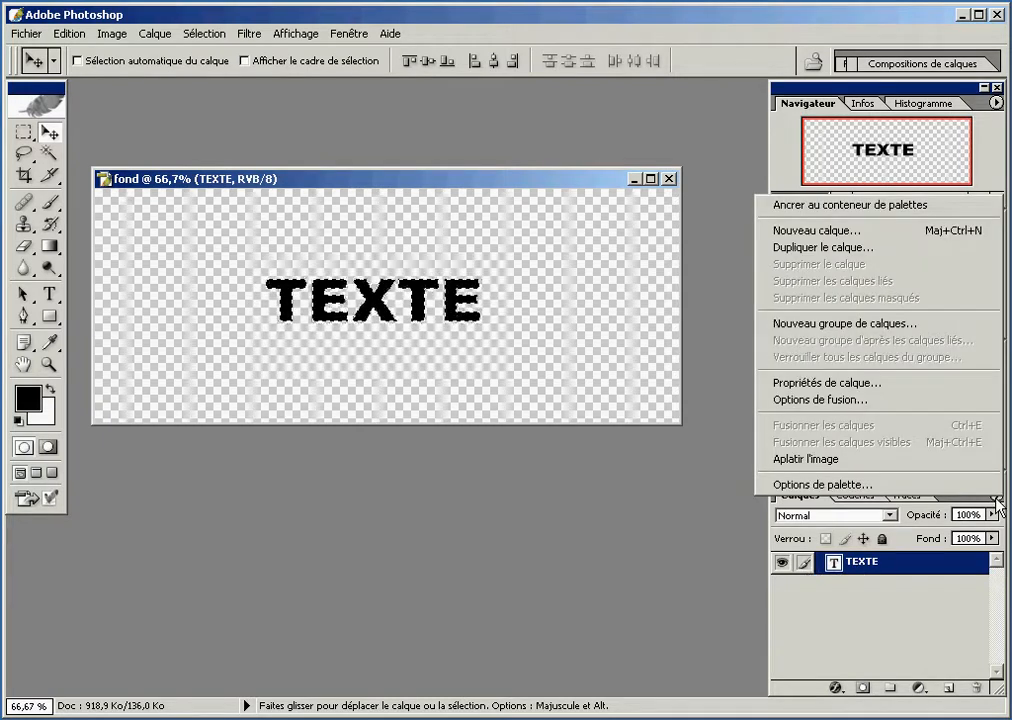
pyautogui.click(970, 230)
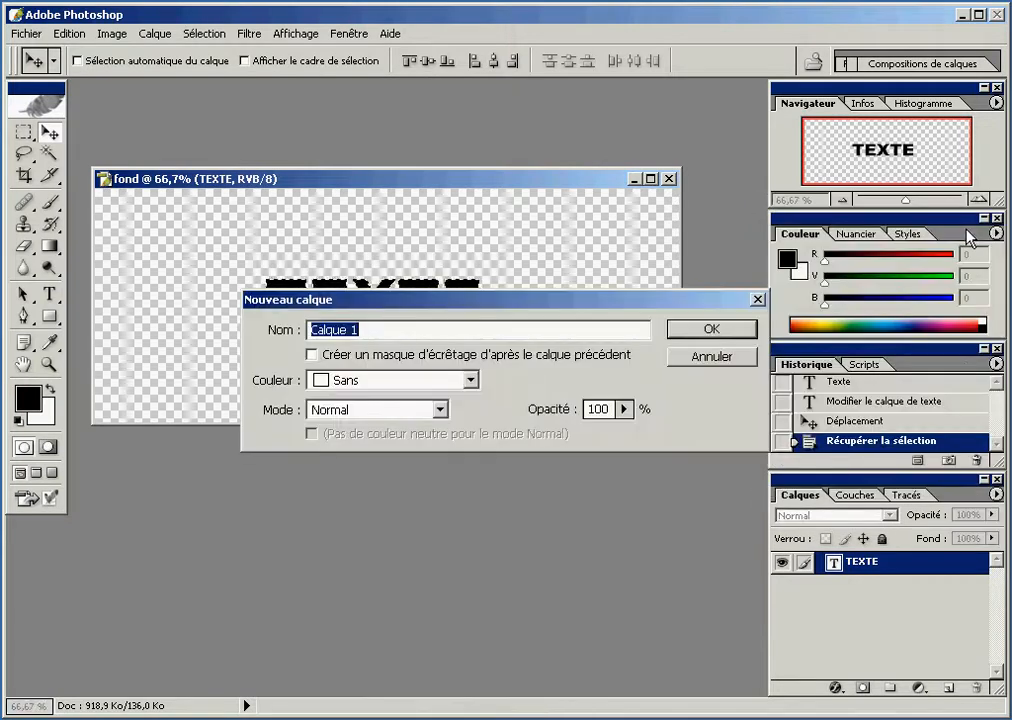
pyautogui.click(741, 337)
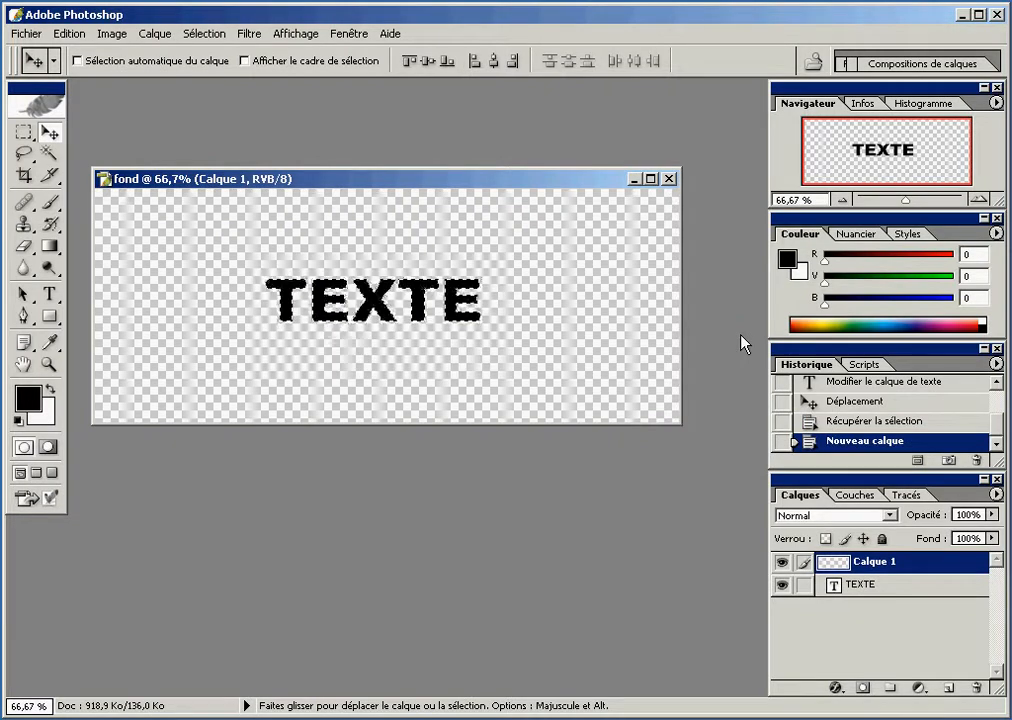
# Set the foreground colour to pure green with R 0, V 255, B 0
pyautogui.click(33, 403)
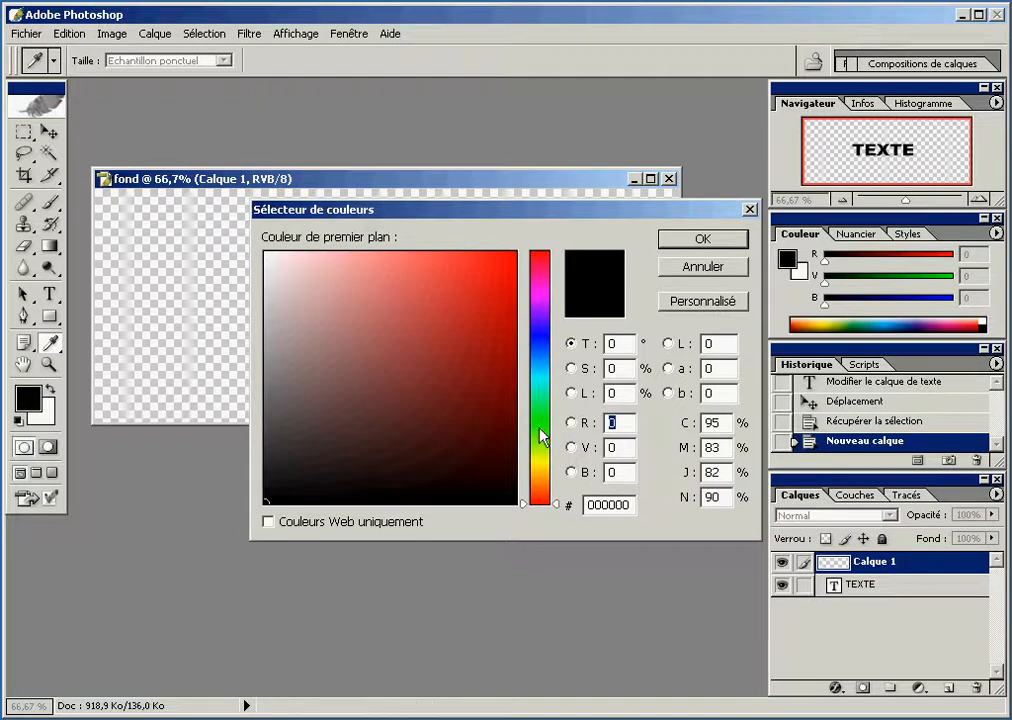
pyautogui.click(546, 423)
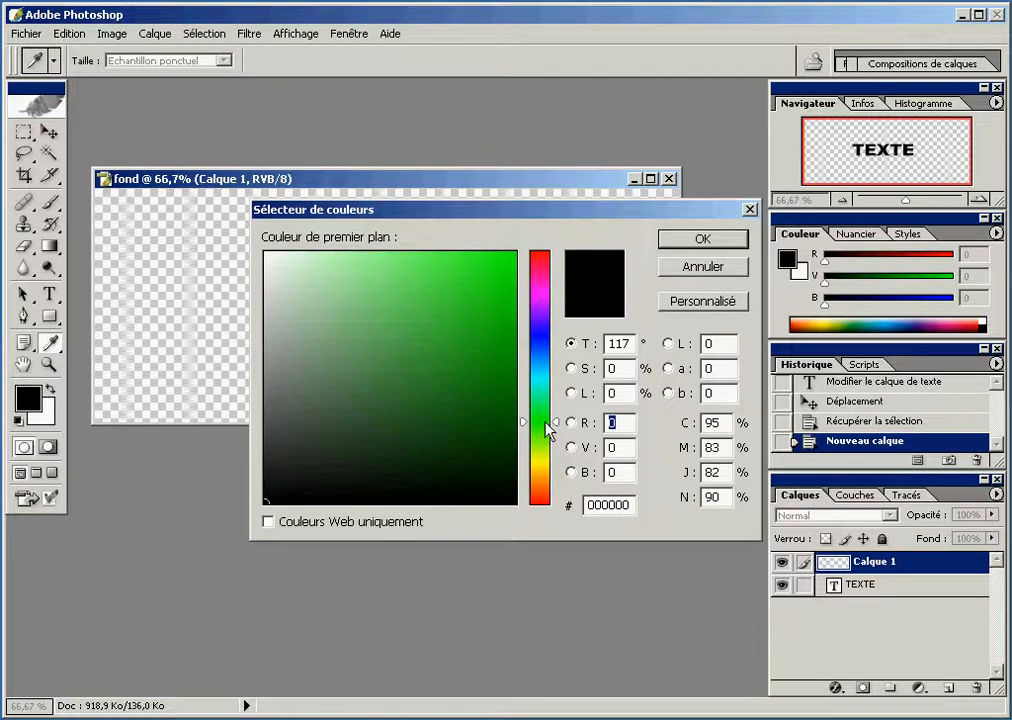
pyautogui.moveTo(515, 265); pyautogui.dragTo(543, 245)
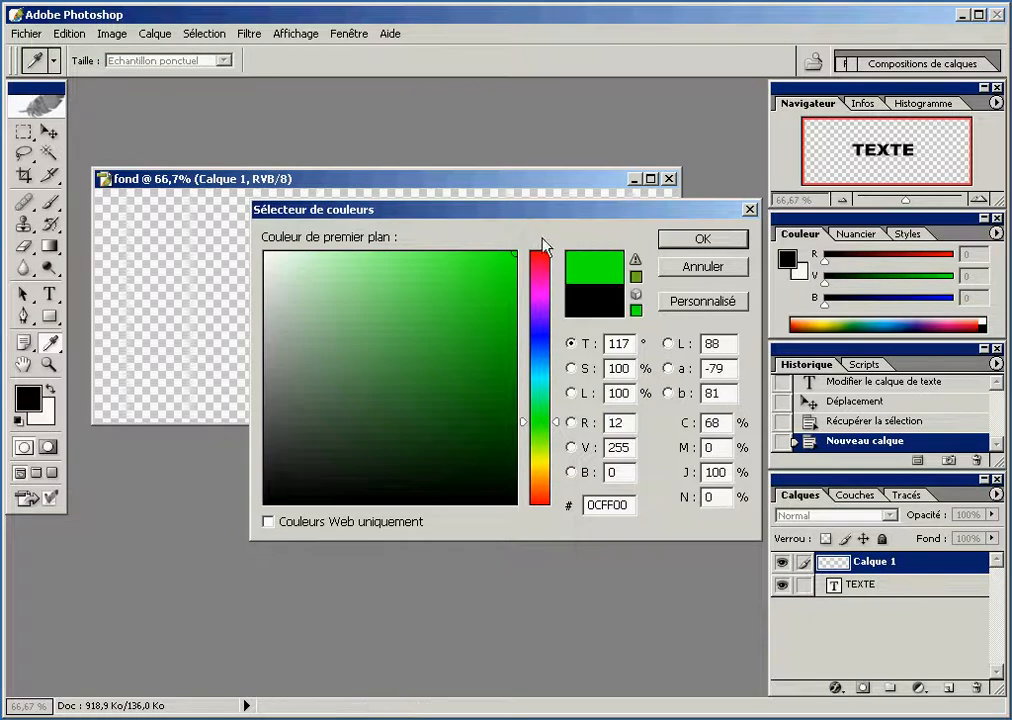
pyautogui.doubleClick(615, 423)
pyautogui.write('0')
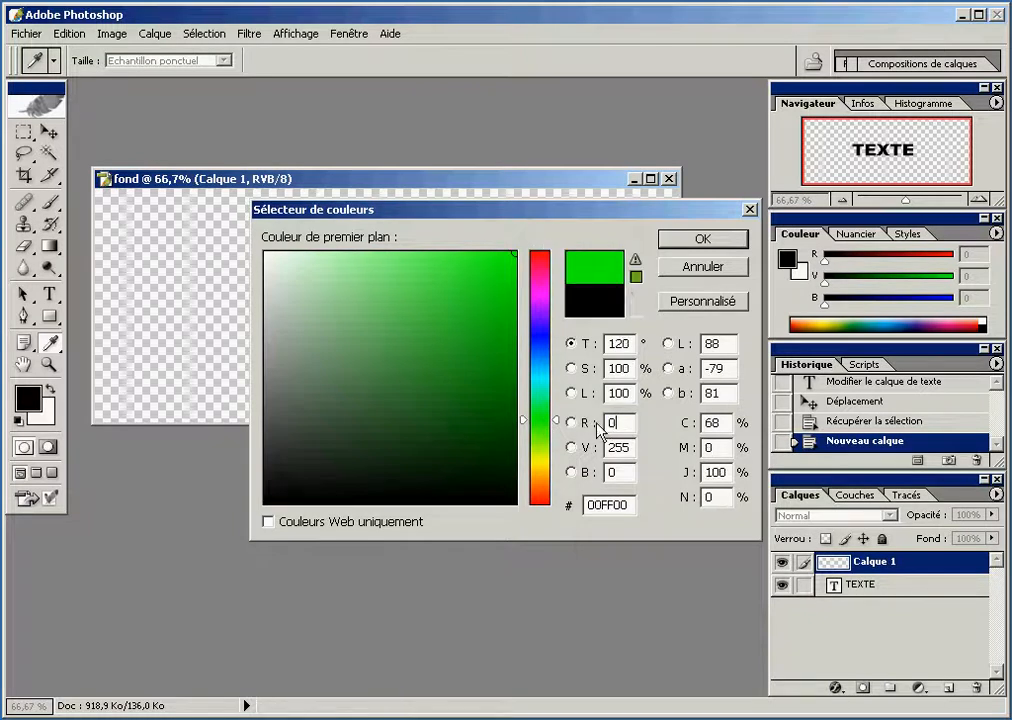
pyautogui.click(598, 452)
pyautogui.click(606, 472)
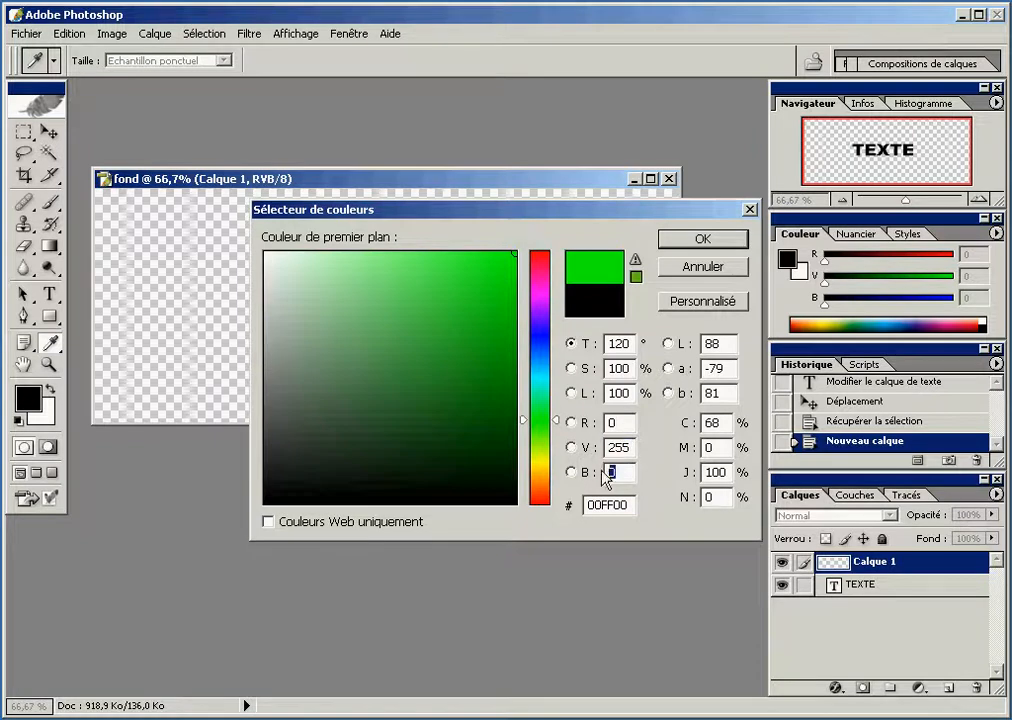
pyautogui.click(666, 245)
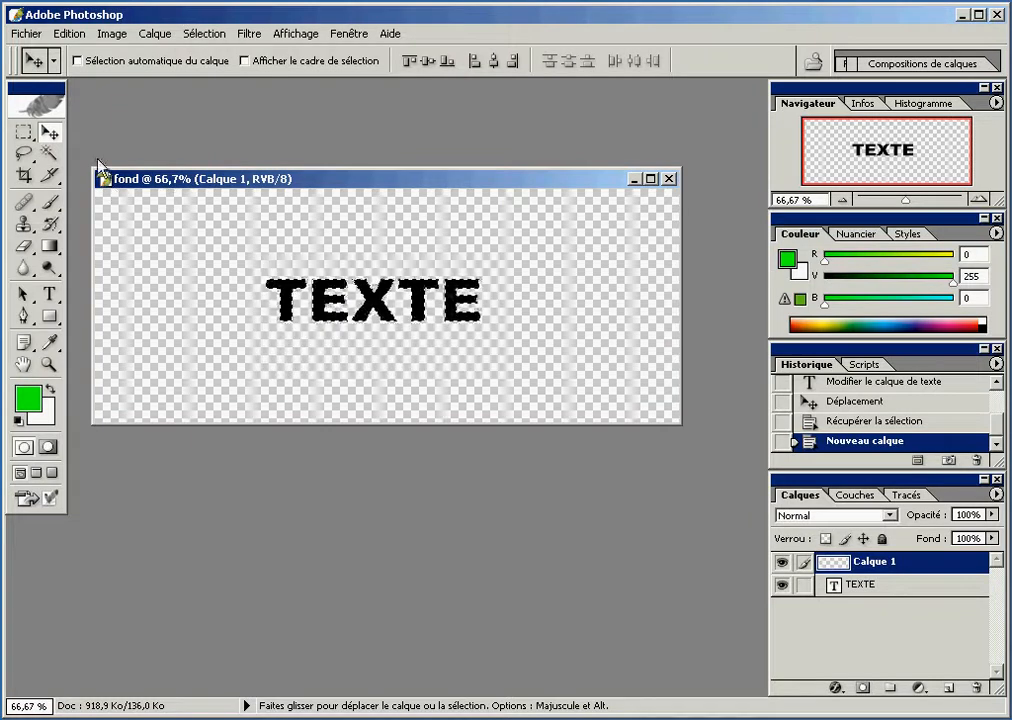
# Fill the text selection on Calque 1 with the foreground colour in Normal mode at 100% opacity, and deselect
pyautogui.click(70, 33)
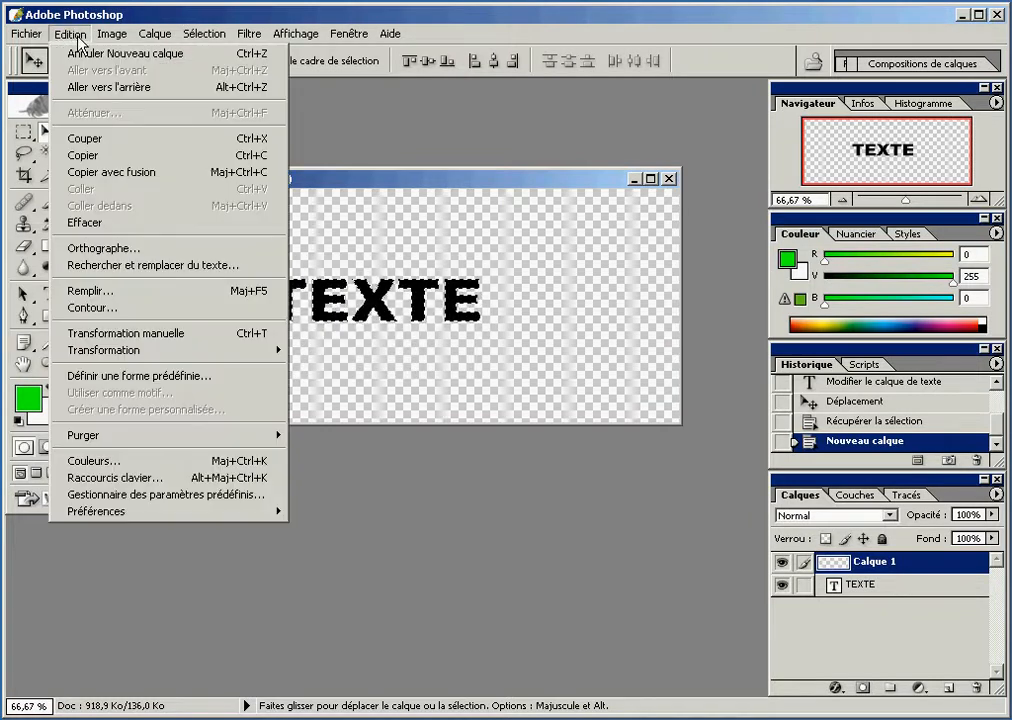
pyautogui.click(110, 291)
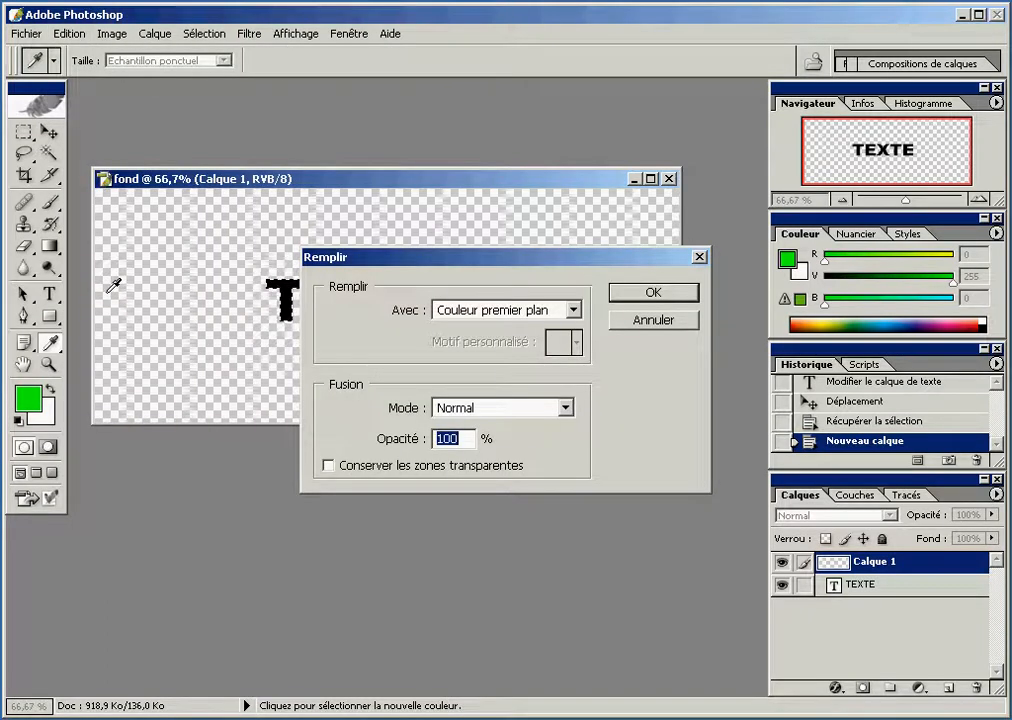
pyautogui.click(460, 314)
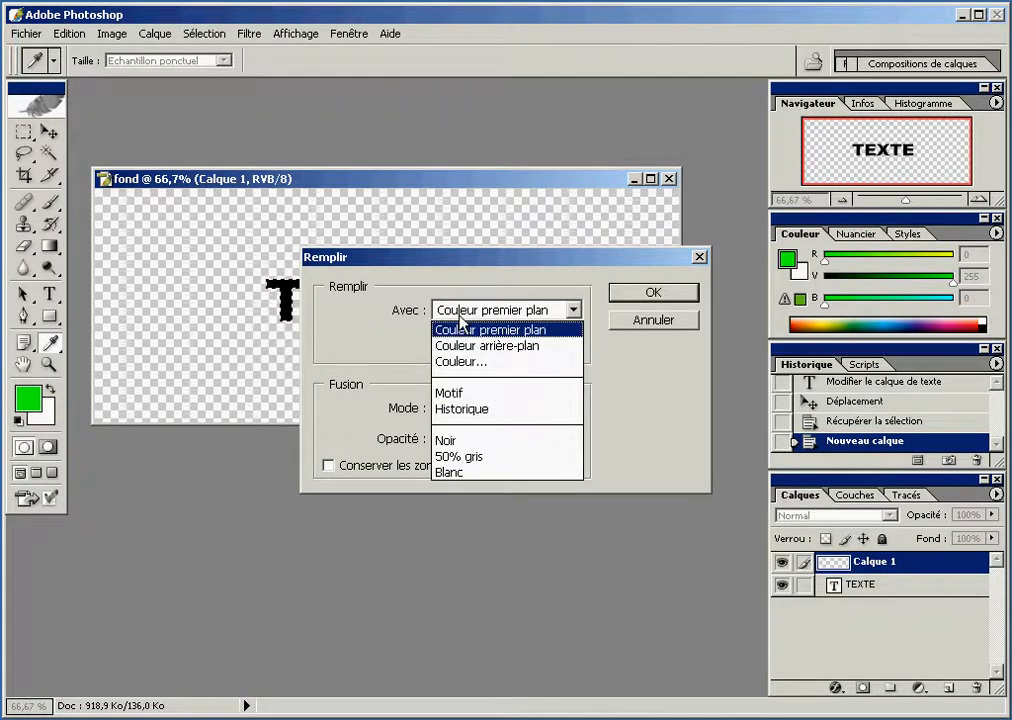
pyautogui.click(462, 329)
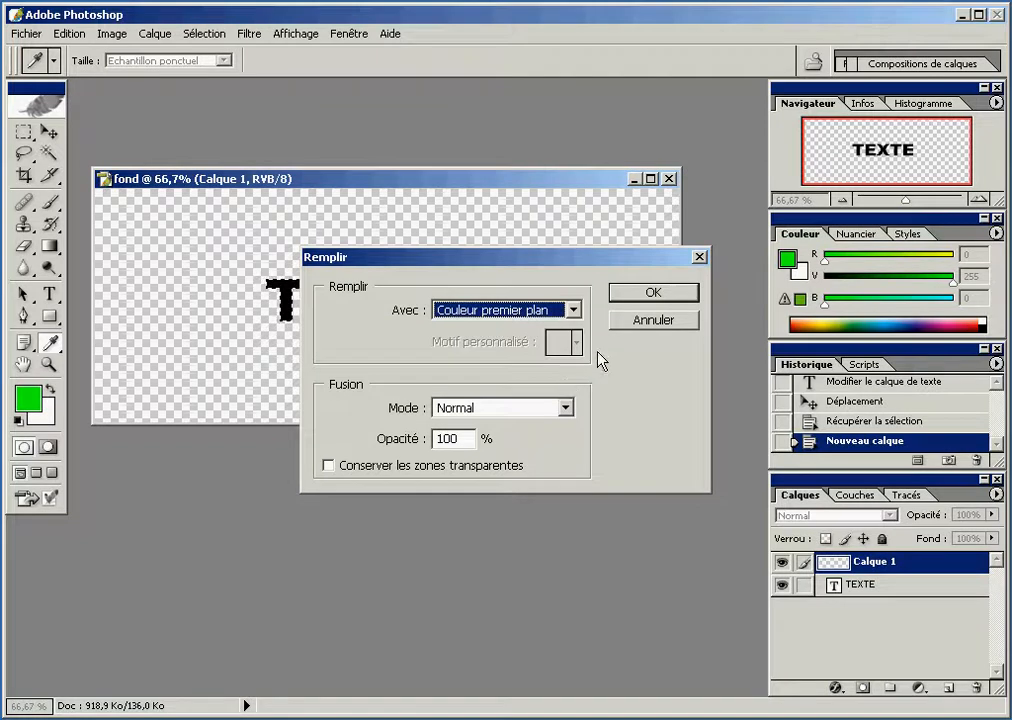
pyautogui.click(640, 290)
pyautogui.press('v')
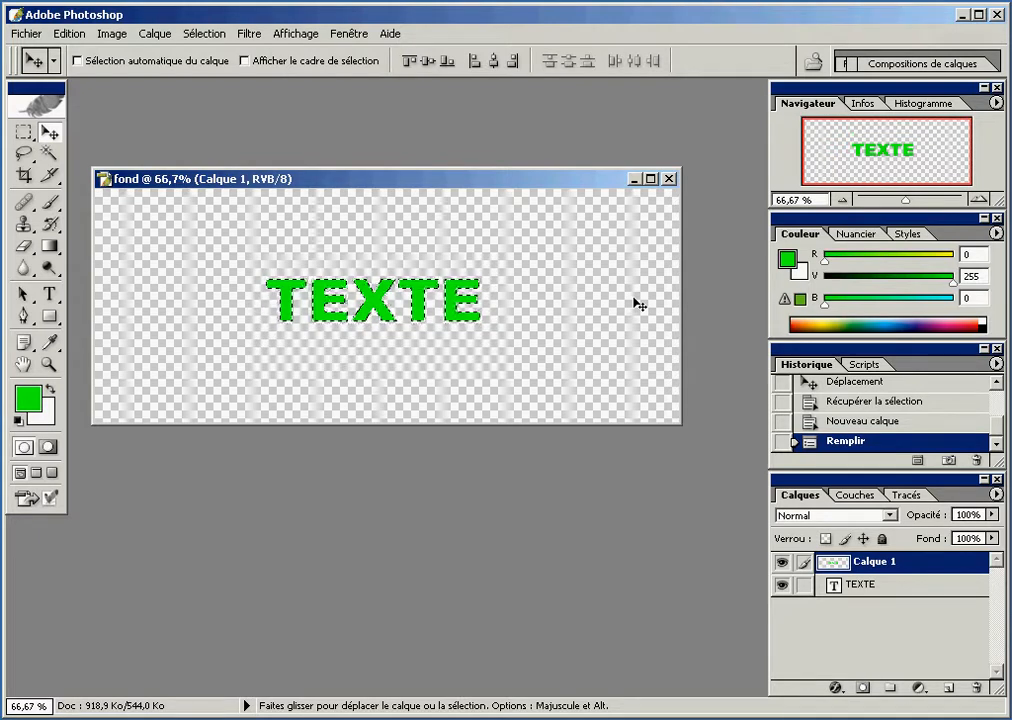
pyautogui.hotkey('ctrl', 'd')
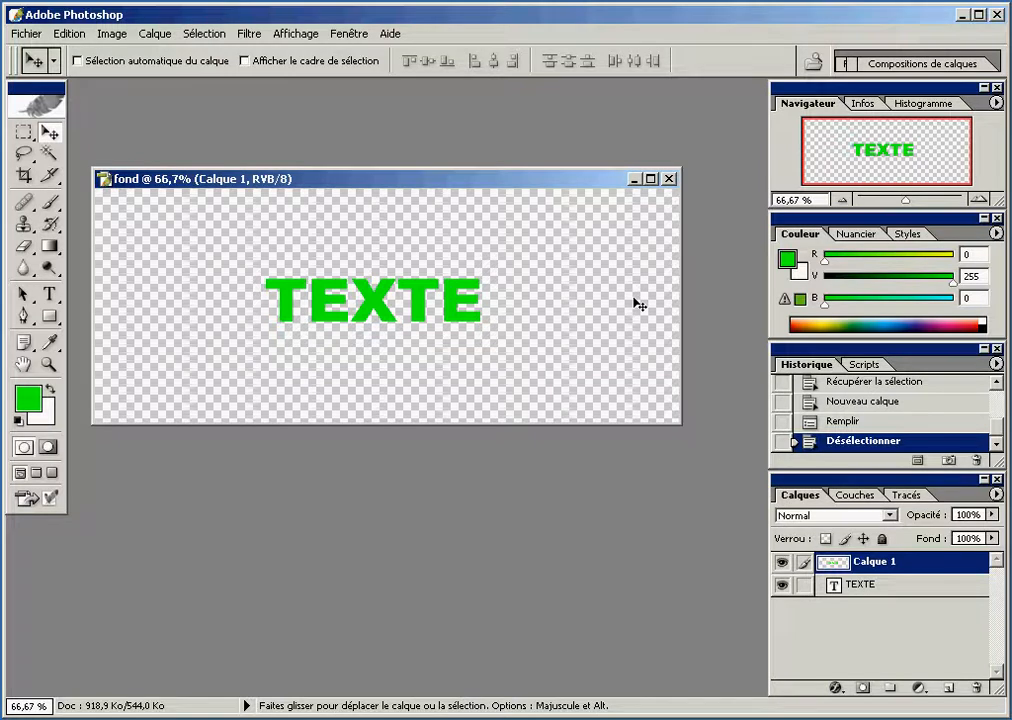
# Apply a Gaussian blur with a 9-pixel radius to Calque 1 and move the layer below TEXTE
pyautogui.click(268, 42)
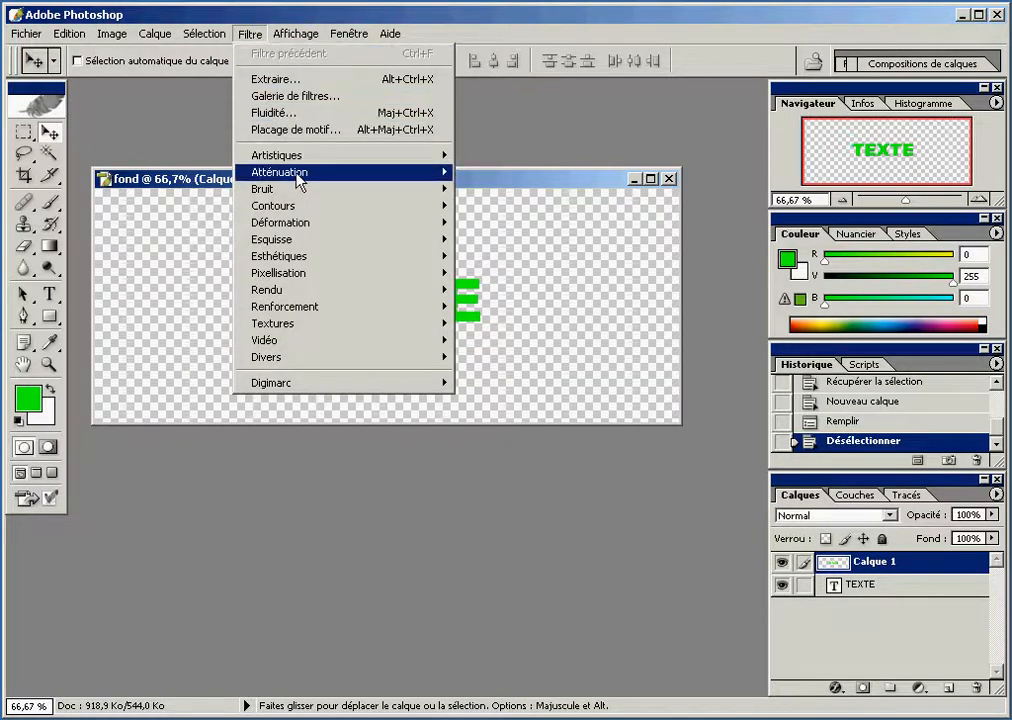
pyautogui.moveTo(298, 176)
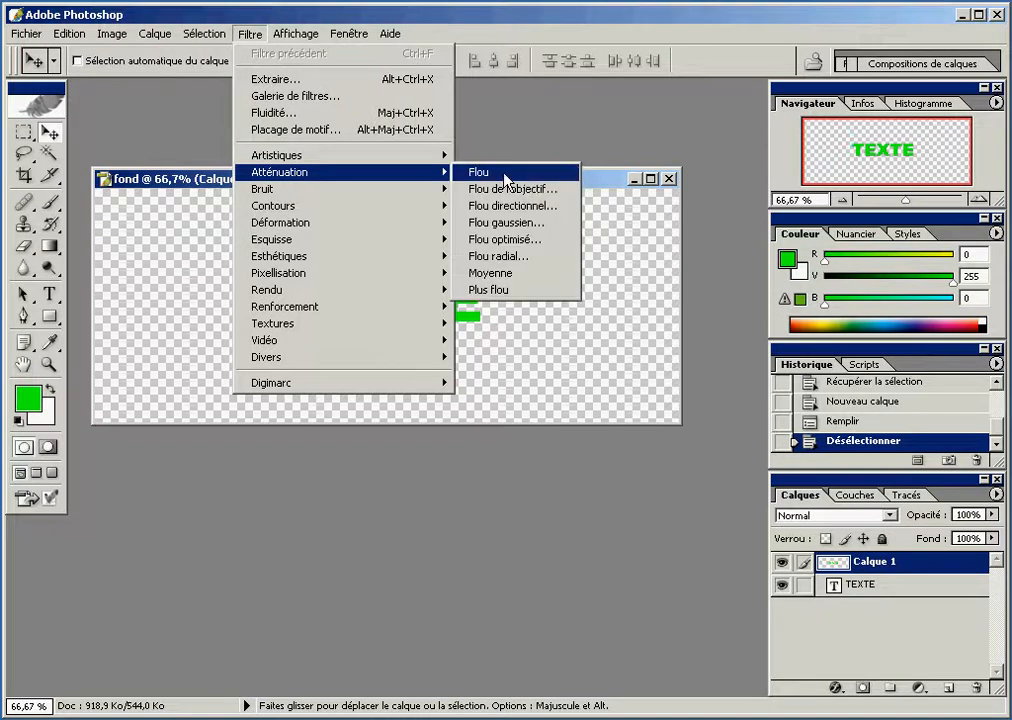
pyautogui.click(525, 220)
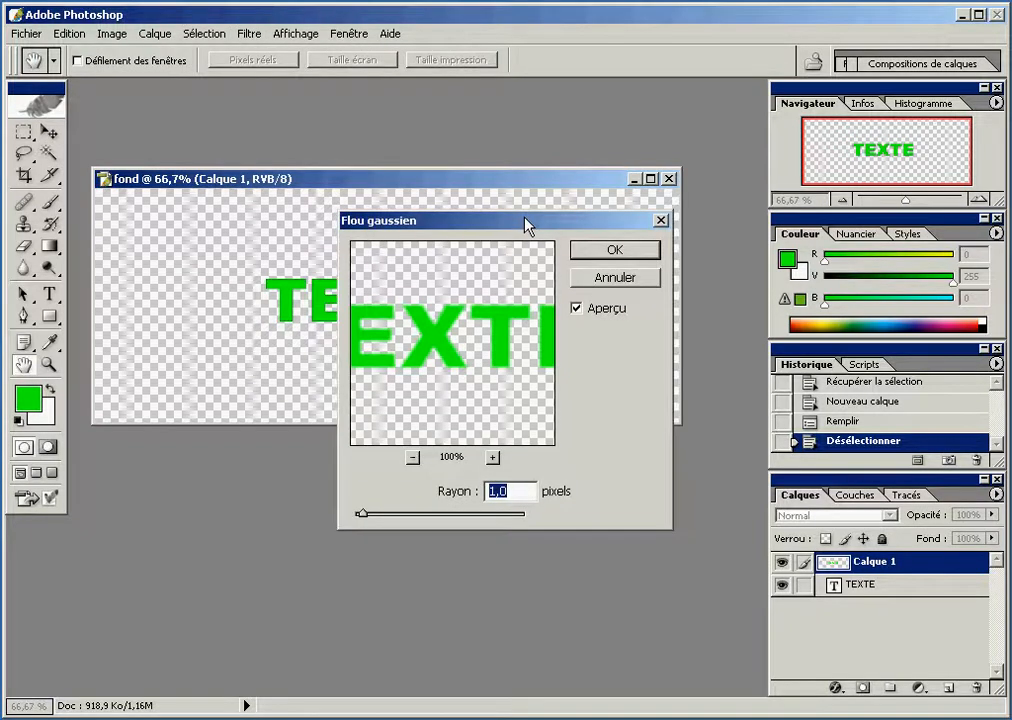
pyautogui.write('9')
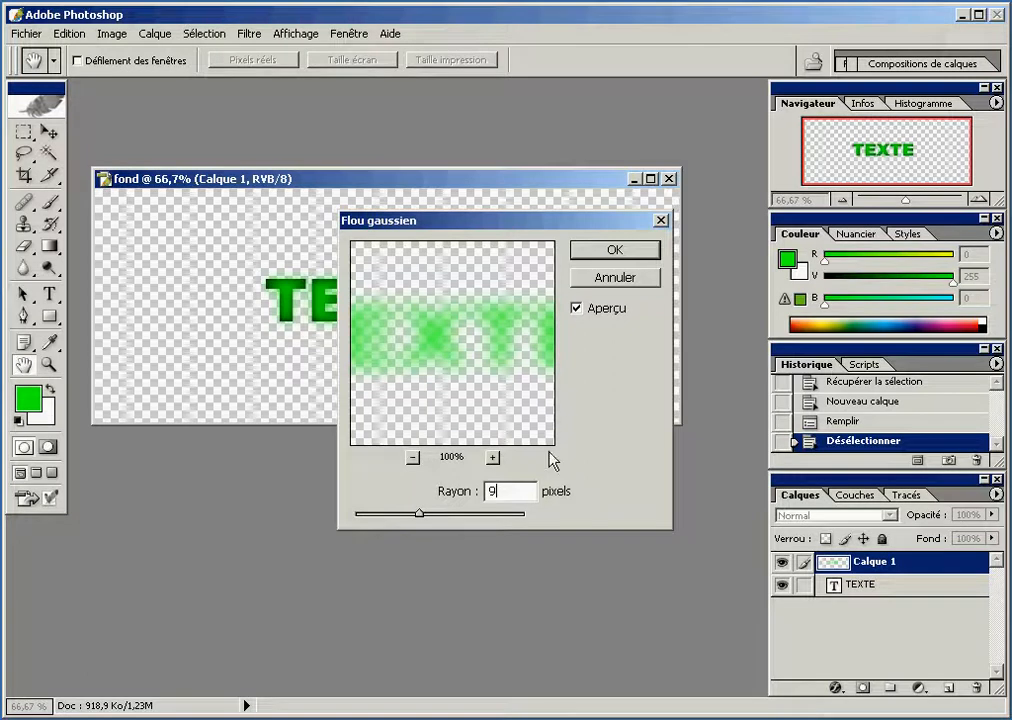
pyautogui.click(588, 262)
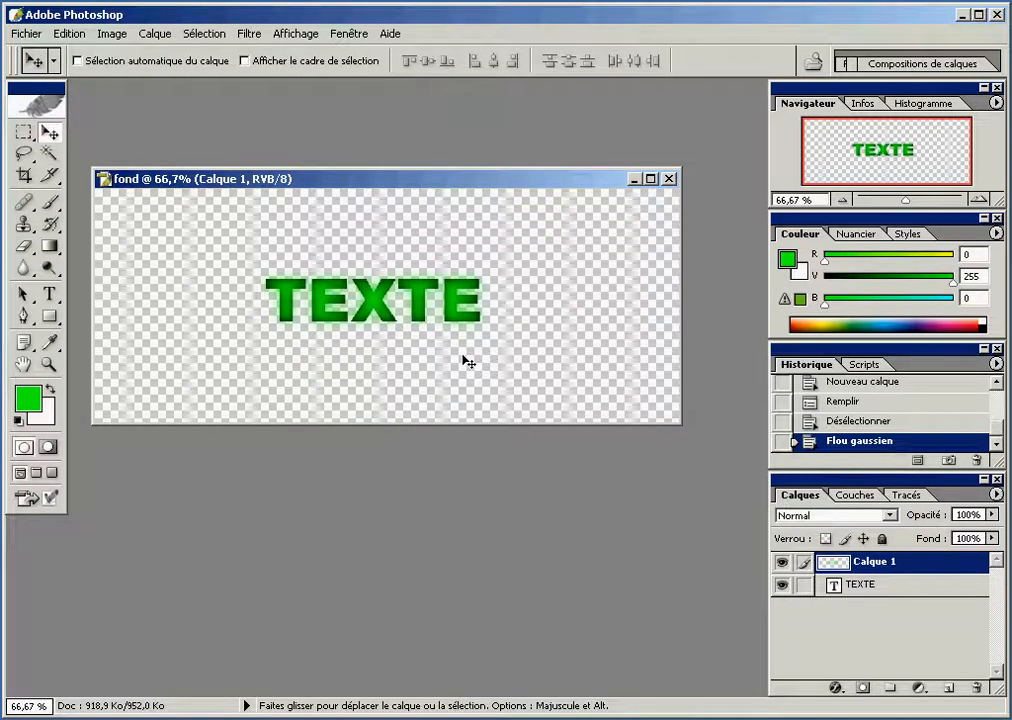
pyautogui.moveTo(830, 563); pyautogui.dragTo(836, 614)
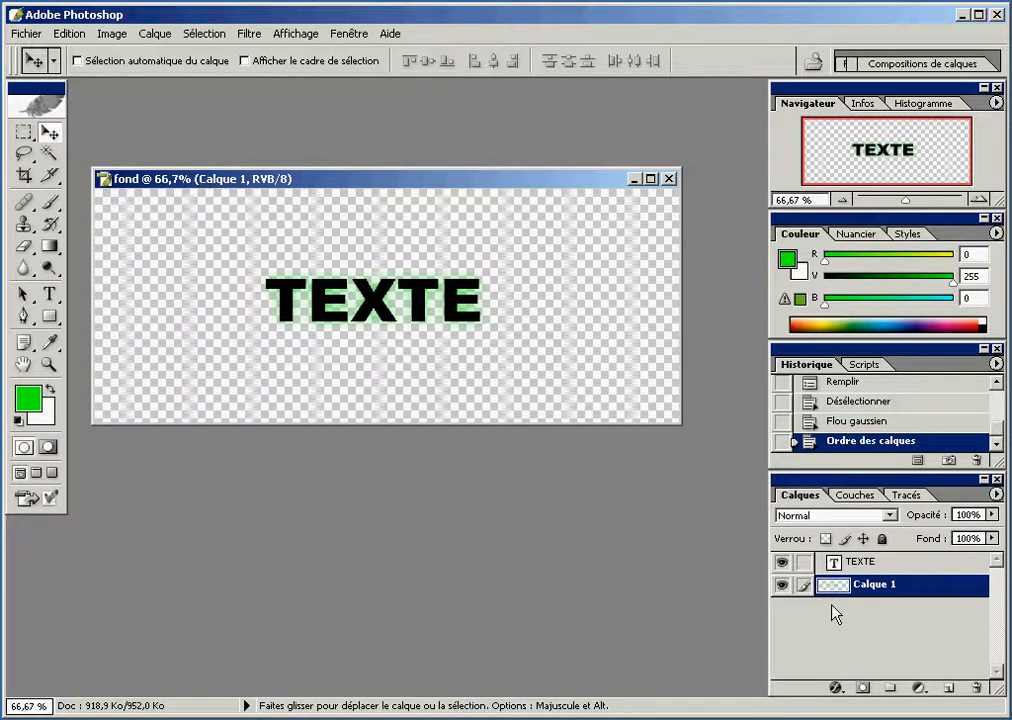
# Create a new layer named fond and place it at the bottom of the layer stack
pyautogui.click(947, 690)
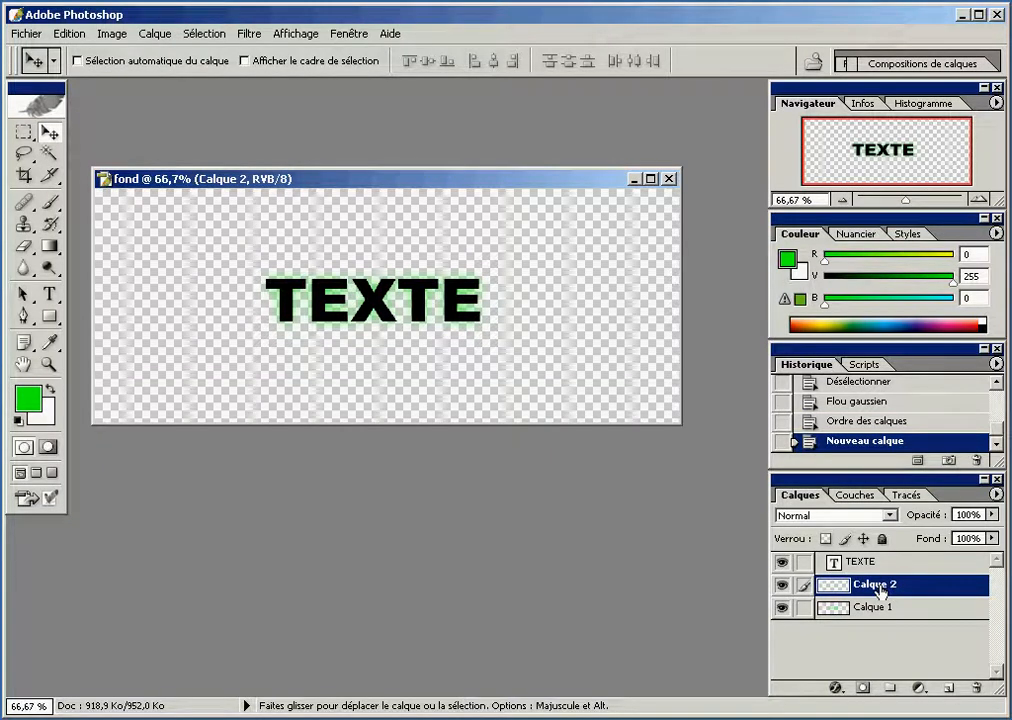
pyautogui.doubleClick(880, 586)
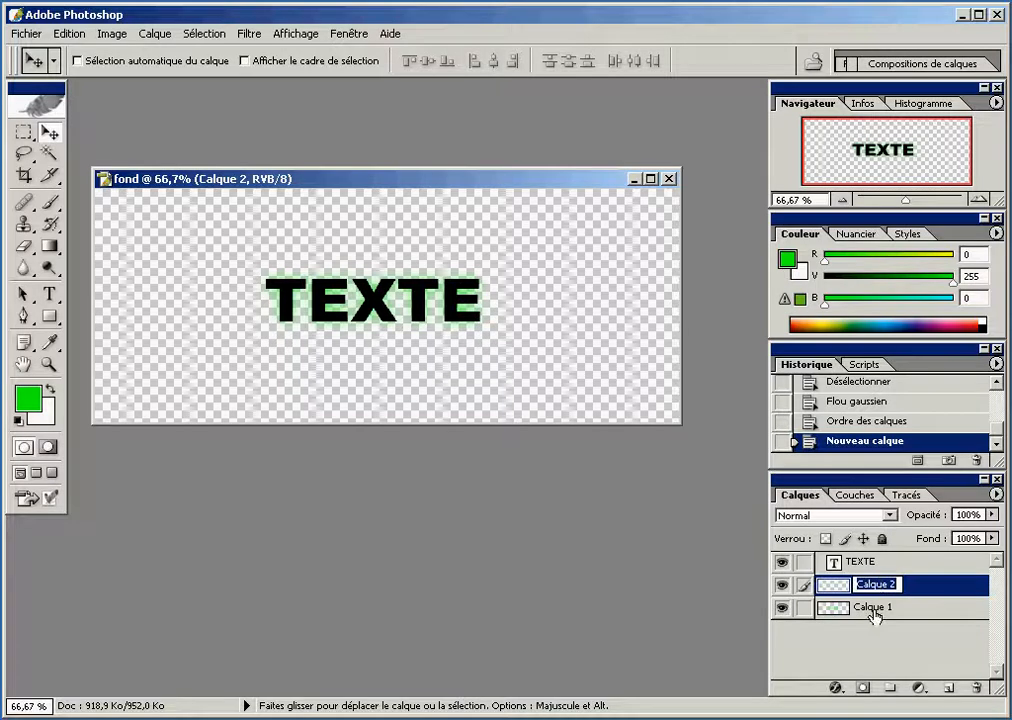
pyautogui.write('fond')
pyautogui.moveTo(826, 585); pyautogui.dragTo(829, 645)
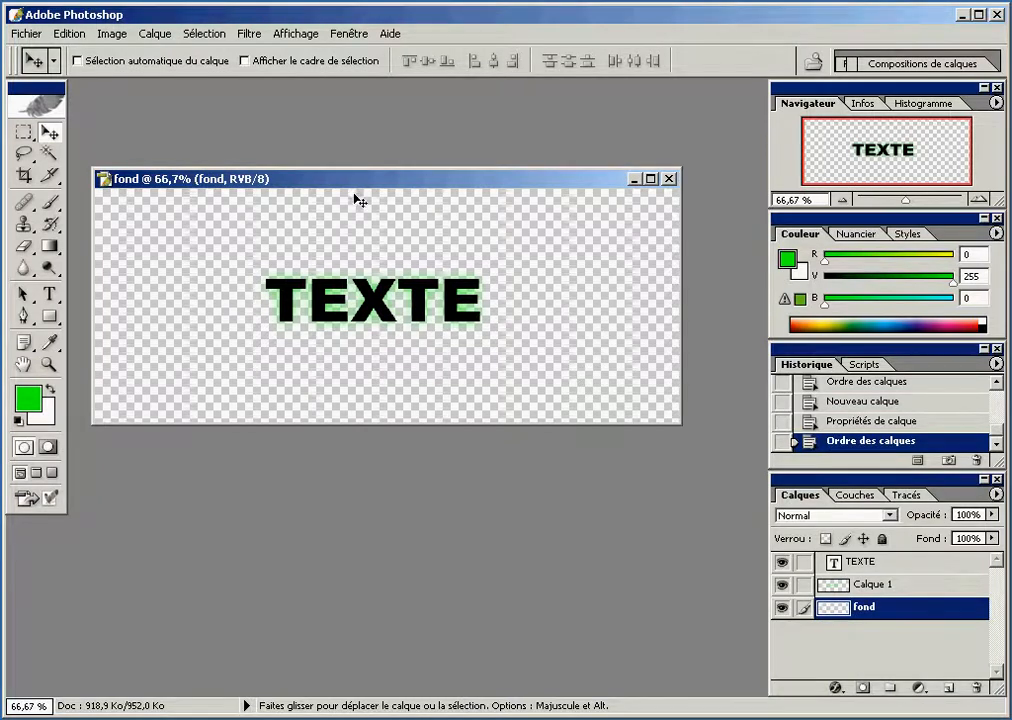
# Fill the fond layer with black in Normal mode at 100% opacity
pyautogui.click(70, 33)
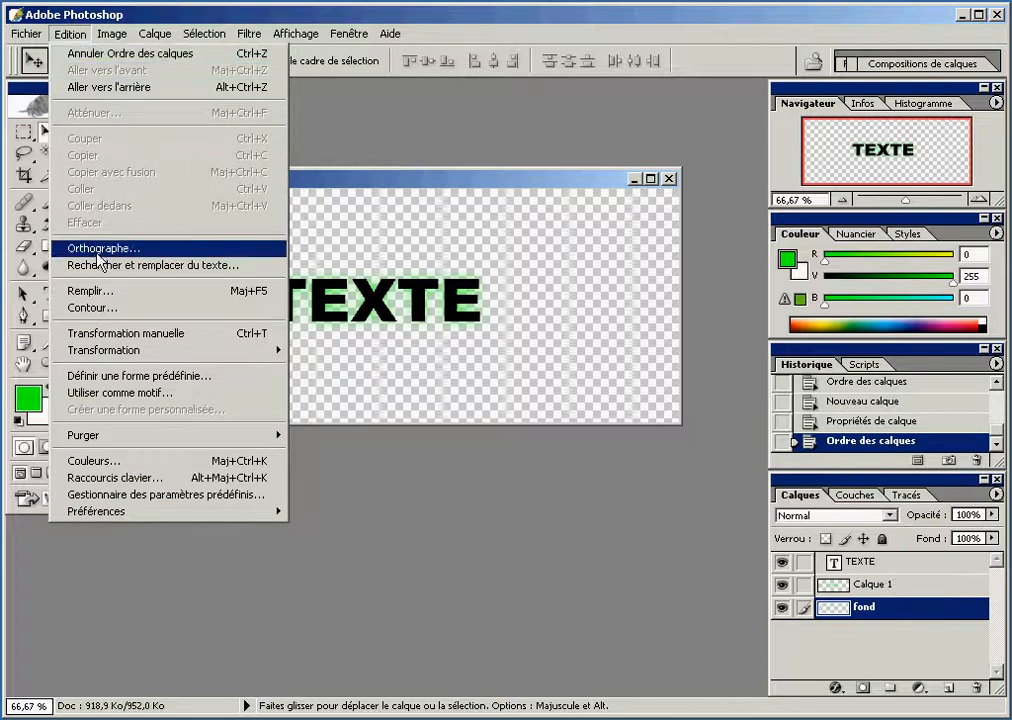
pyautogui.click(92, 291)
pyautogui.click(455, 310)
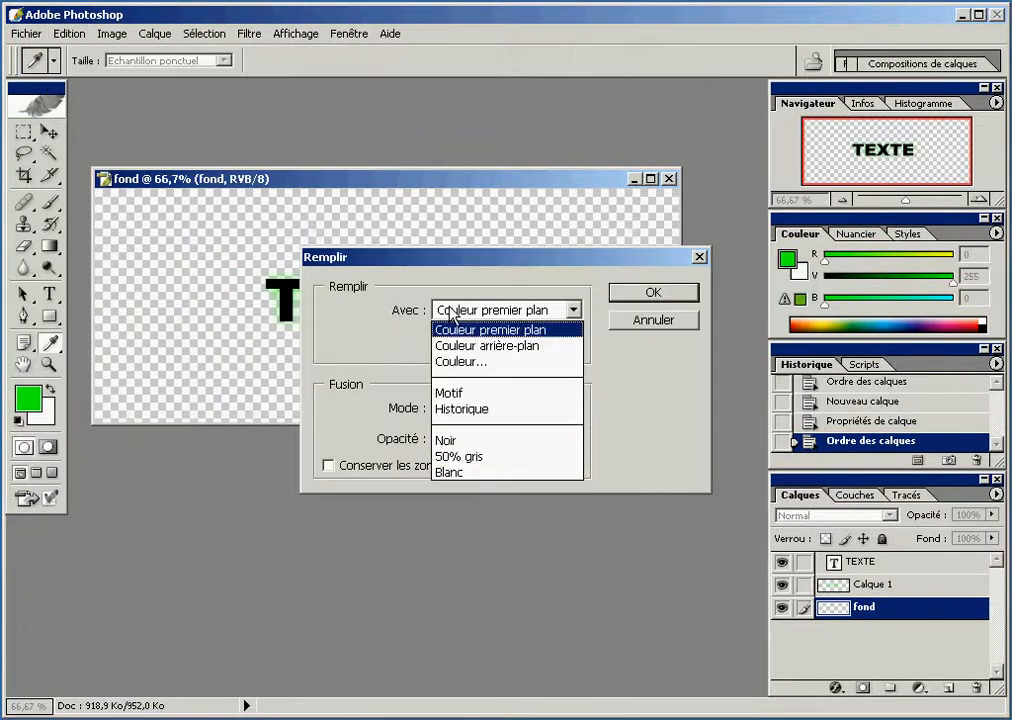
pyautogui.click(455, 447)
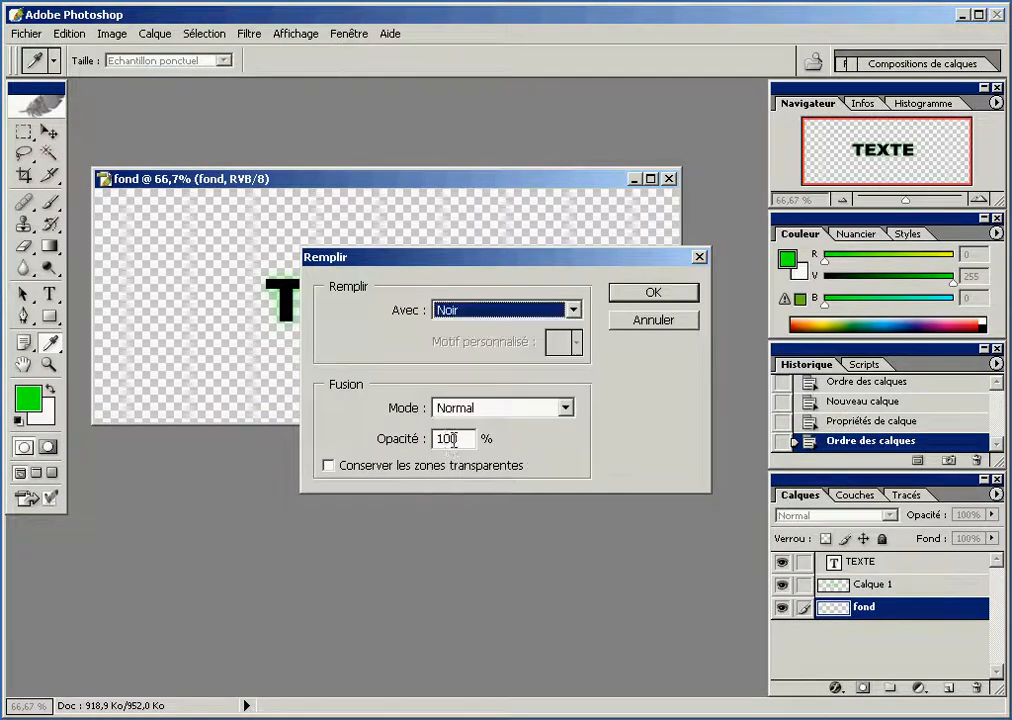
pyautogui.click(623, 297)
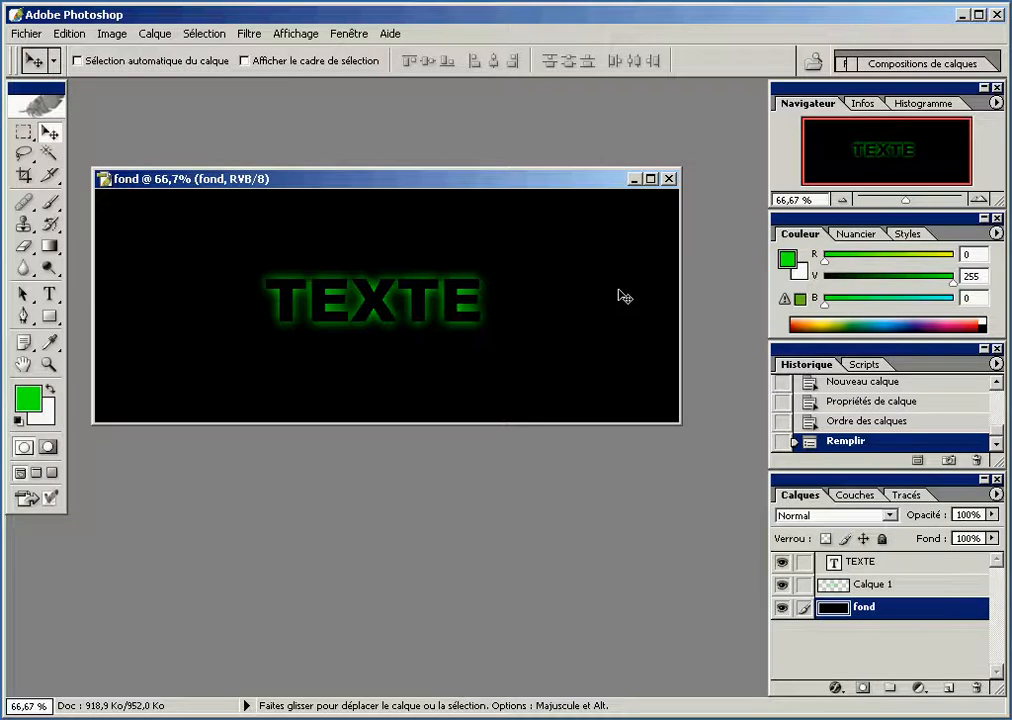
# Scale Calque 1 vertically from its upper and lower edges to about 77.2% height, keeping the width at 100%
pyautogui.click(866, 588)
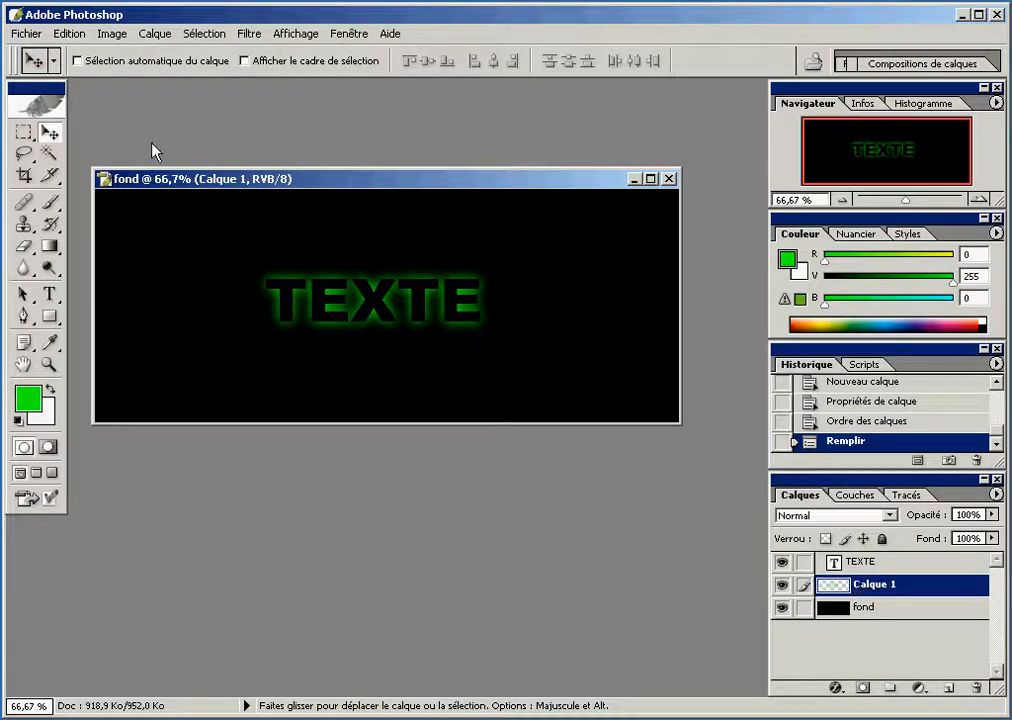
pyautogui.click(90, 38)
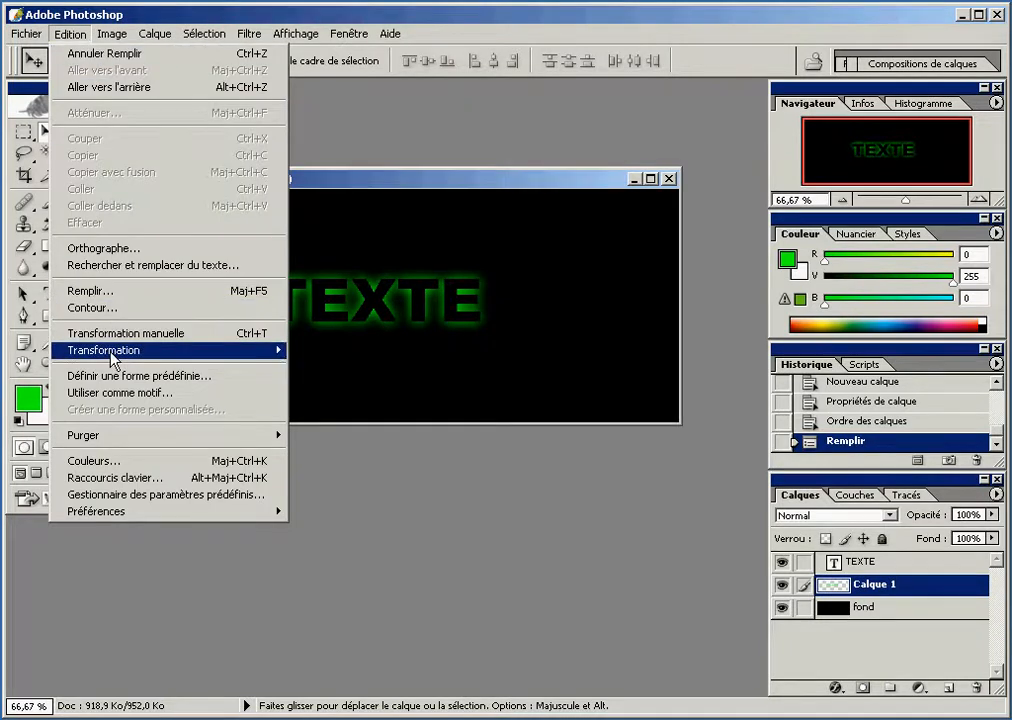
pyautogui.moveTo(110, 354)
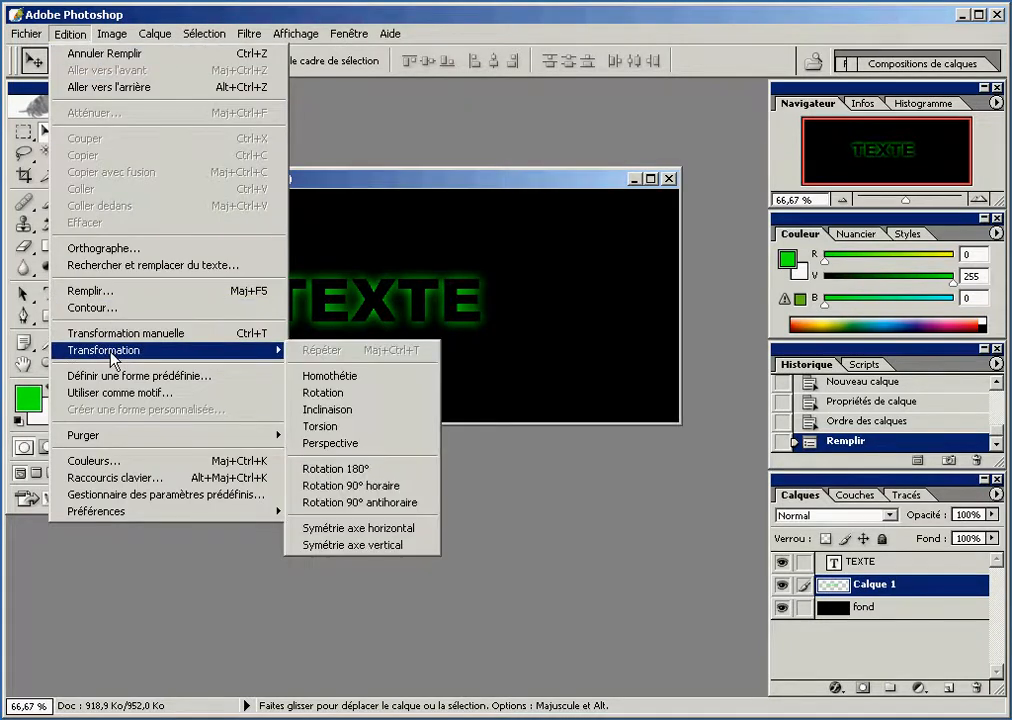
pyautogui.click(307, 376)
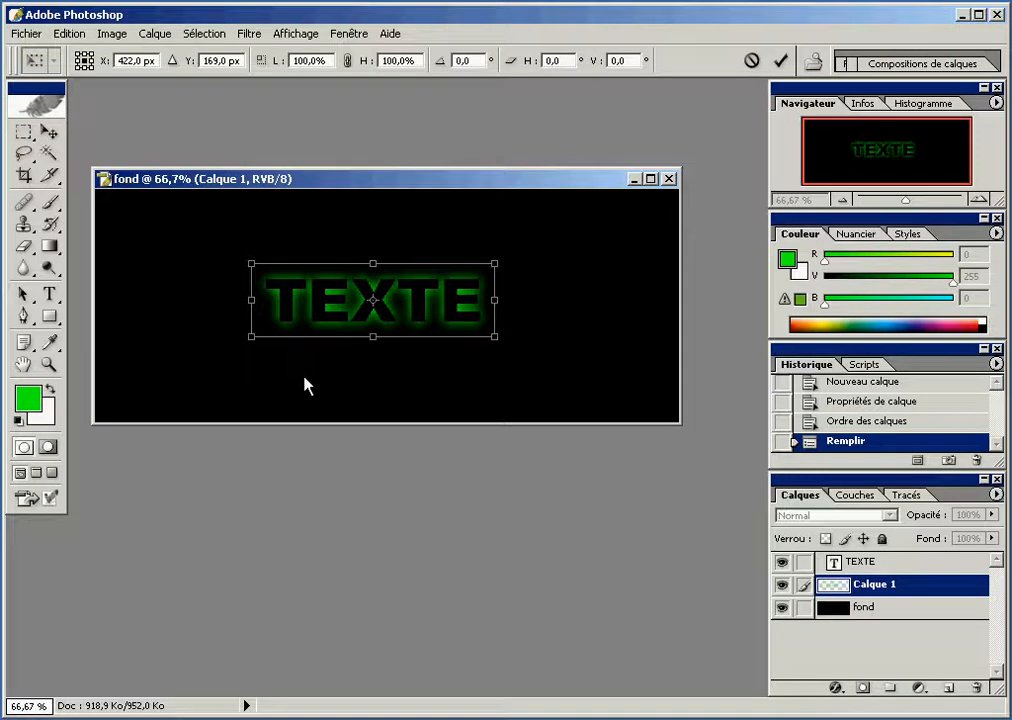
pyautogui.moveTo(373, 338)
pyautogui.mouseDown()
pyautogui.moveTo(373, 352)
pyautogui.moveTo(372, 311)
pyautogui.moveTo(370, 328)
pyautogui.mouseUp()
pyautogui.moveTo(373, 264); pyautogui.dragTo(374, 271)
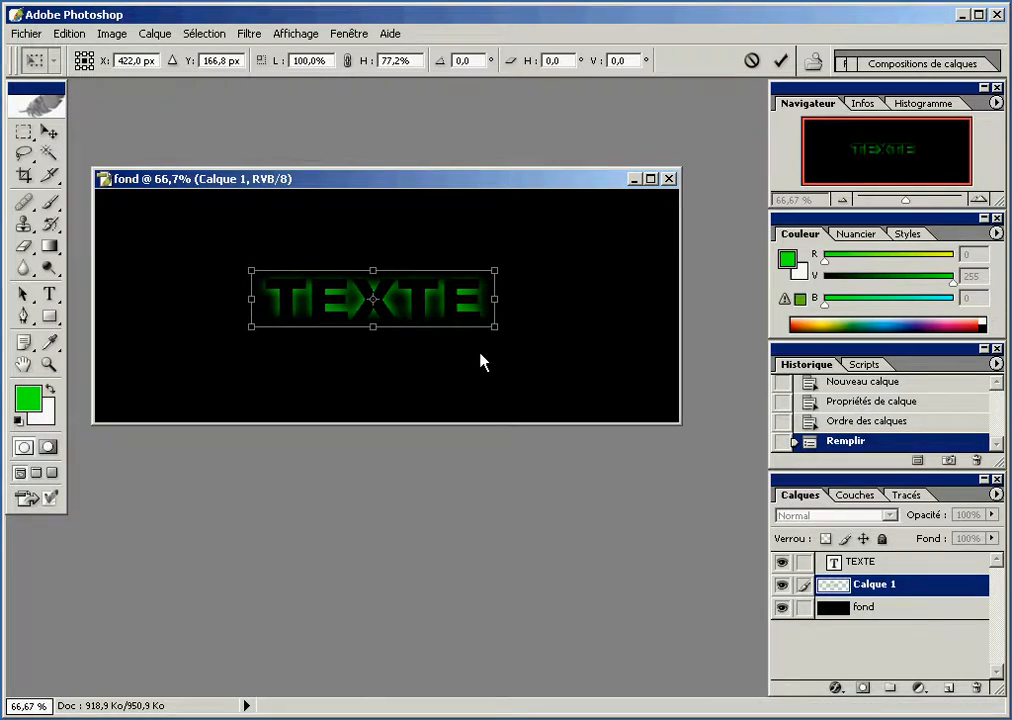
pyautogui.press('Return')
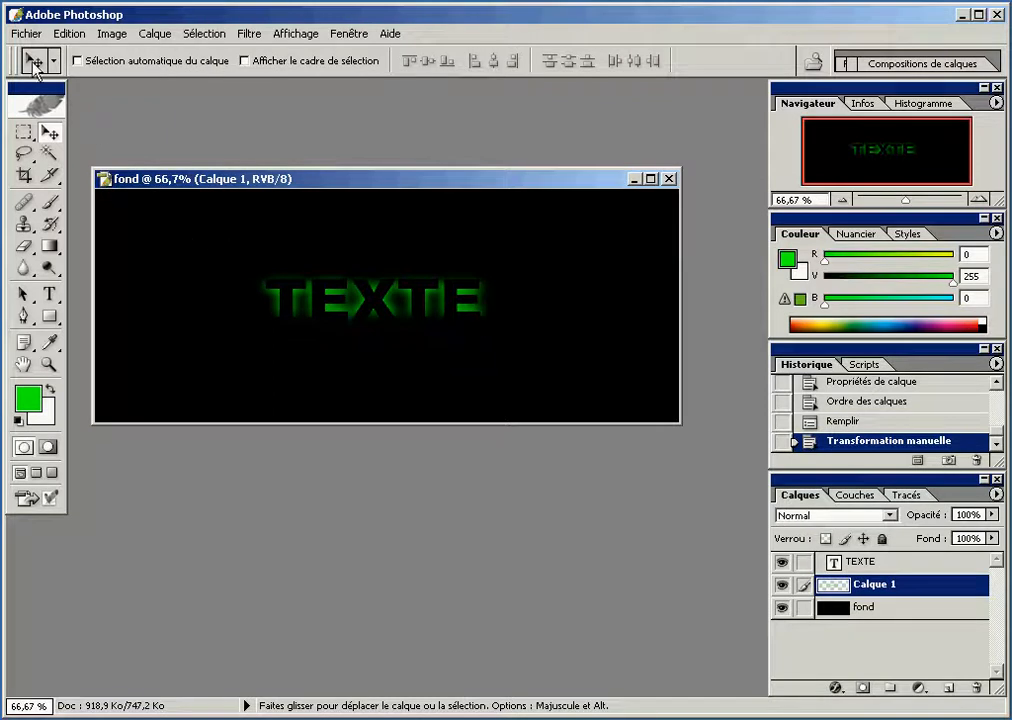
pyautogui.click(20, 36)
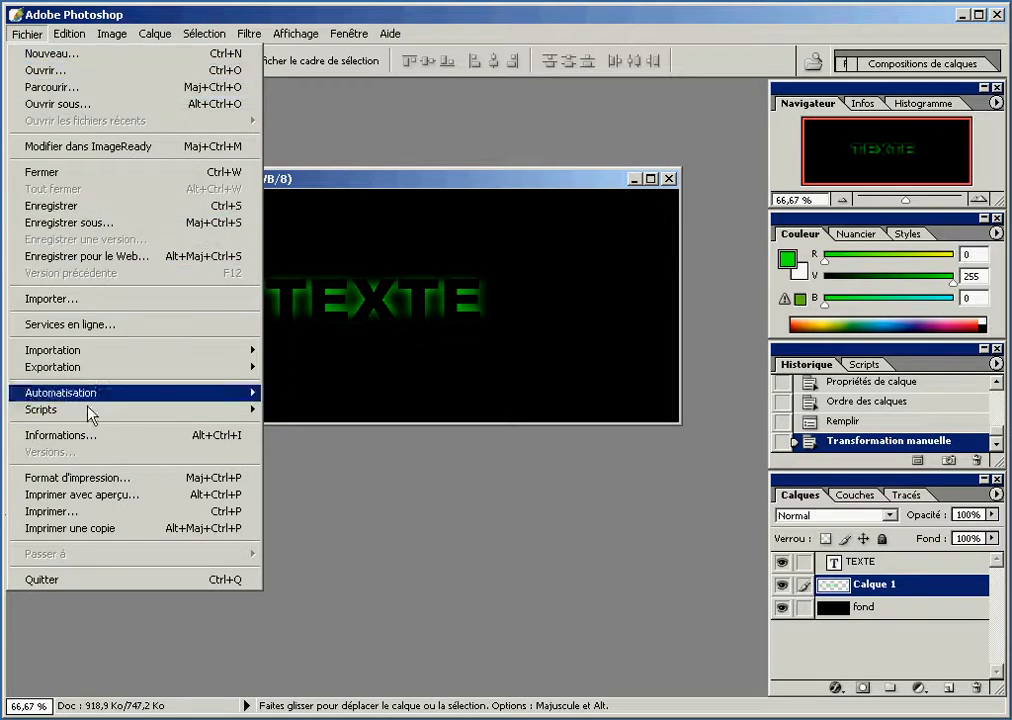
pyautogui.click(88, 513)
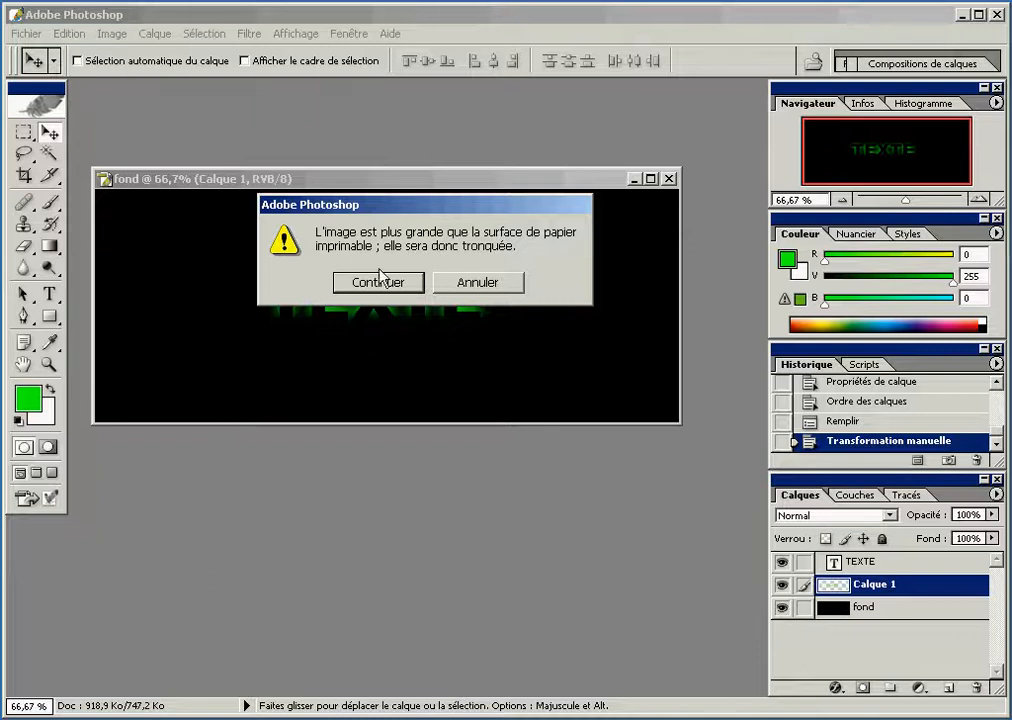
pyautogui.click(461, 288)
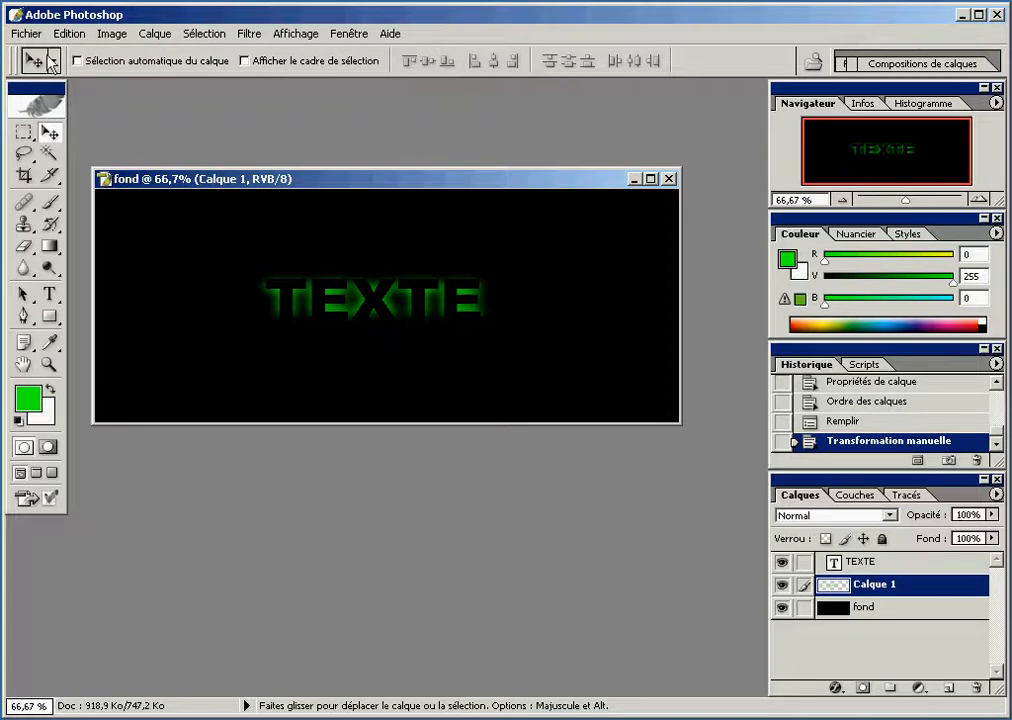
# Set the print page orientation to landscape (Paysage) on A4 paper
pyautogui.click(18, 35)
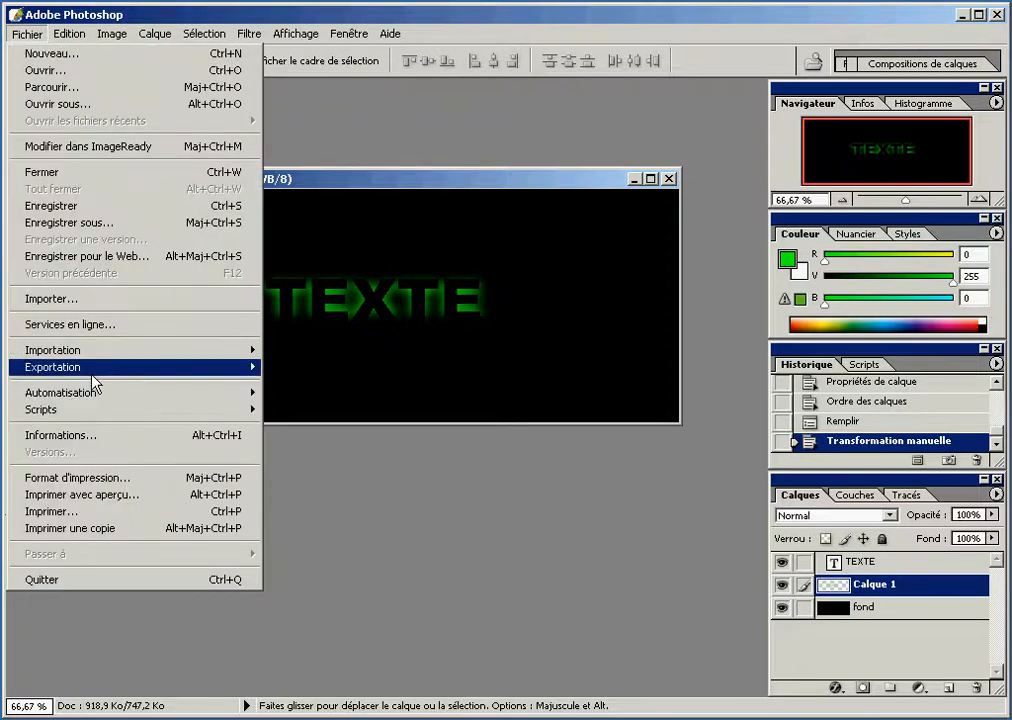
pyautogui.click(108, 479)
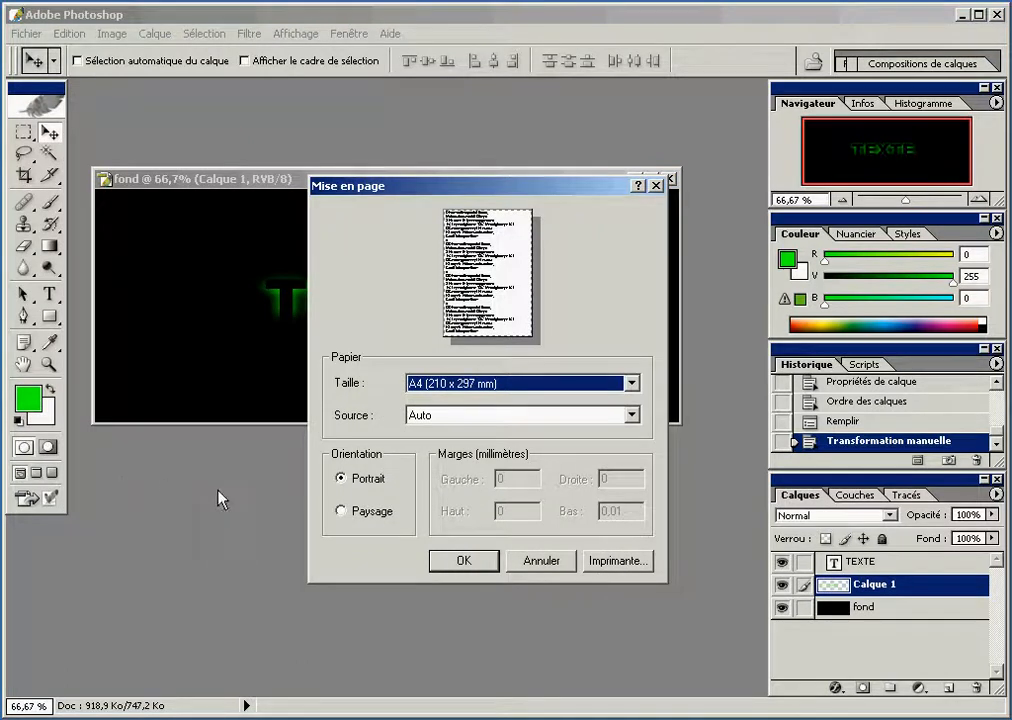
pyautogui.click(342, 511)
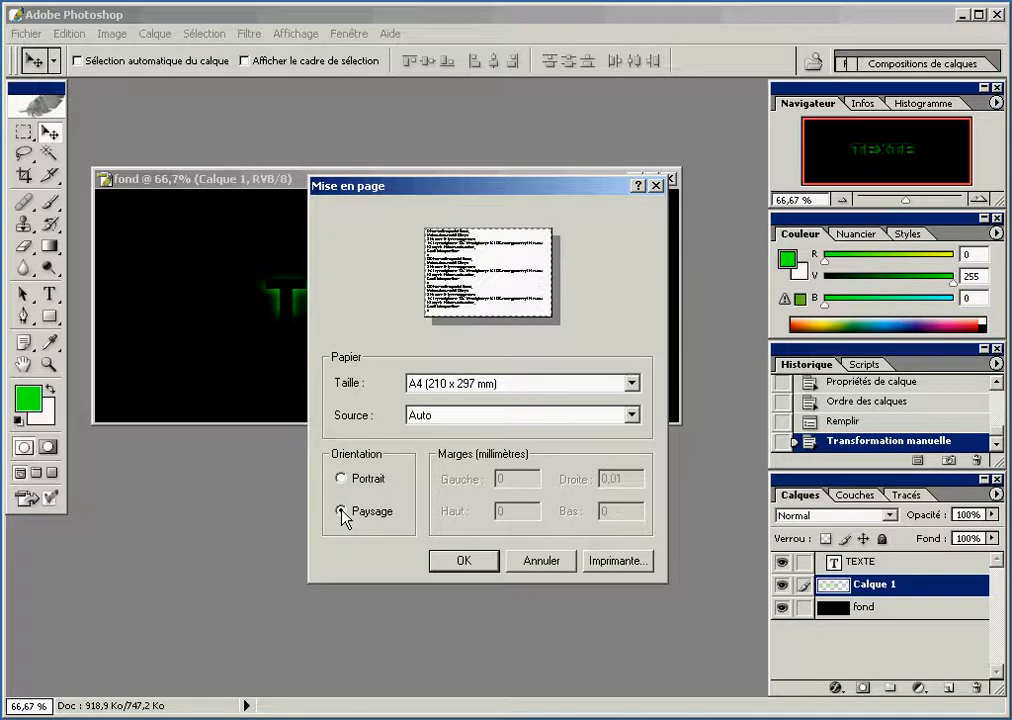
pyautogui.click(464, 561)
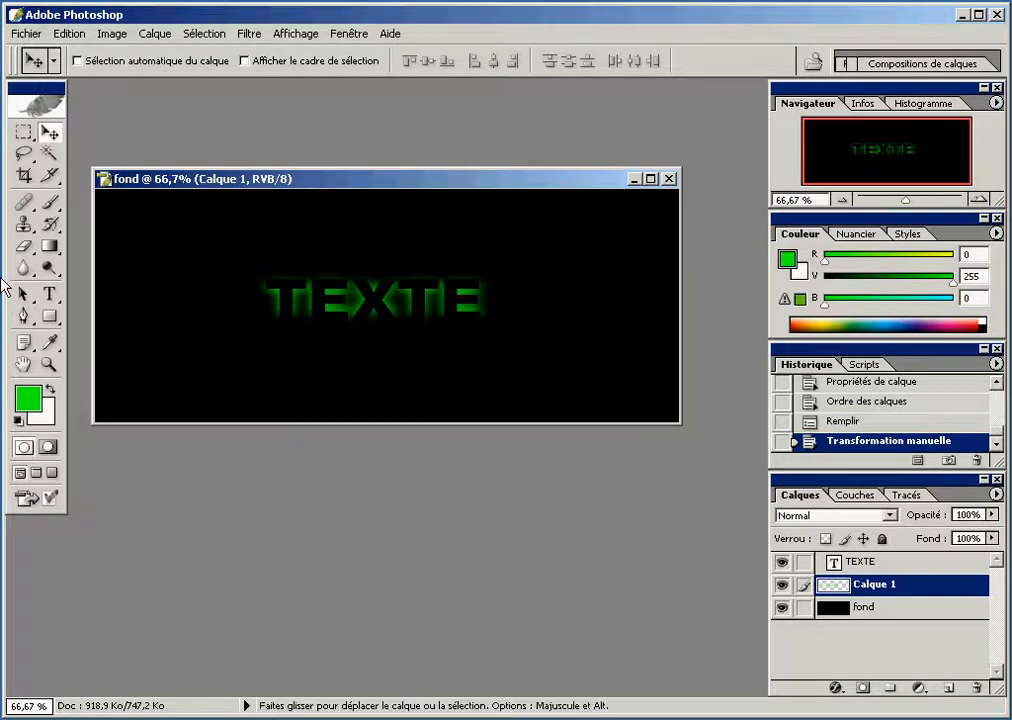
# Open the print settings with preview (Imprimer avec aperçu) for the fond image
pyautogui.click(26, 36)
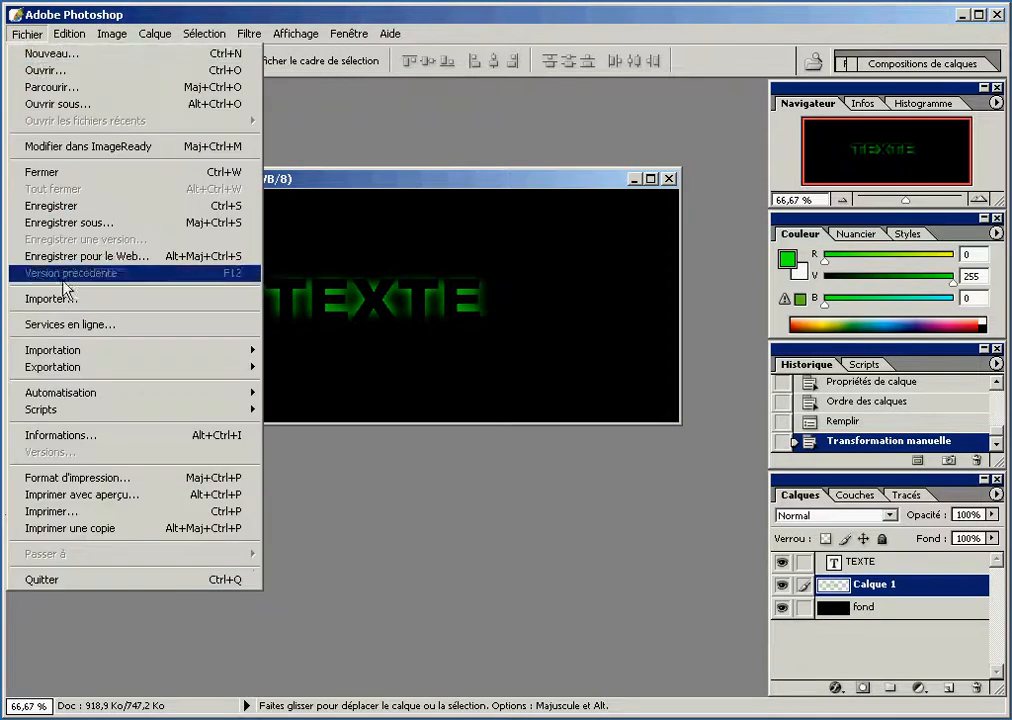
pyautogui.click(110, 498)
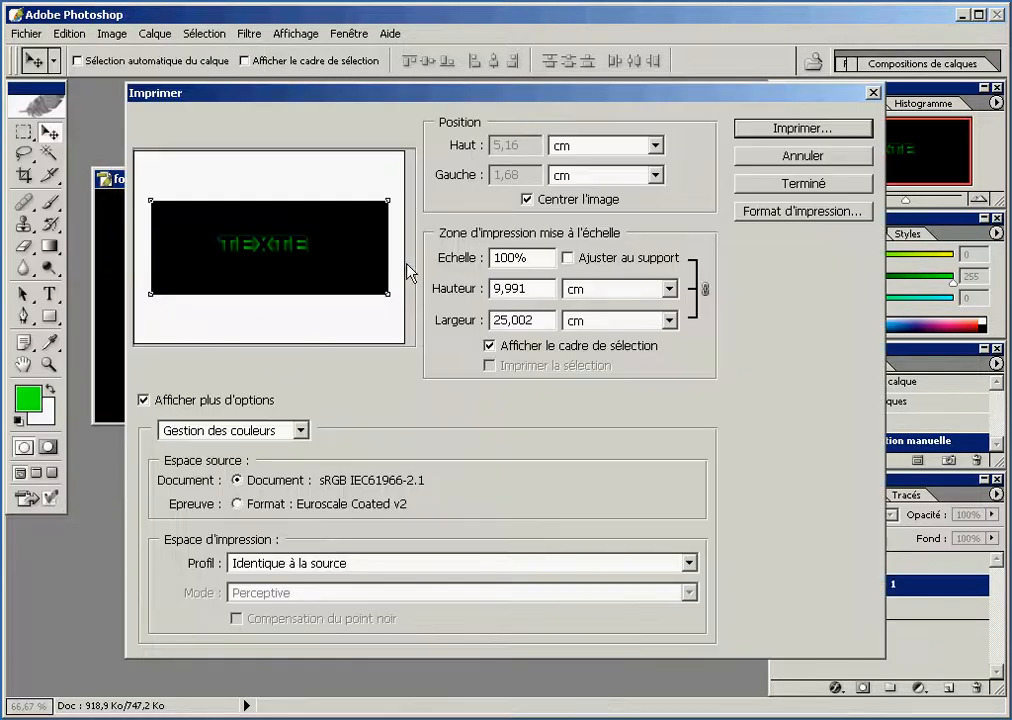
# Try a top position of 6 cm with image centering disabled, and restore the centered placement
pyautogui.click(527, 199)
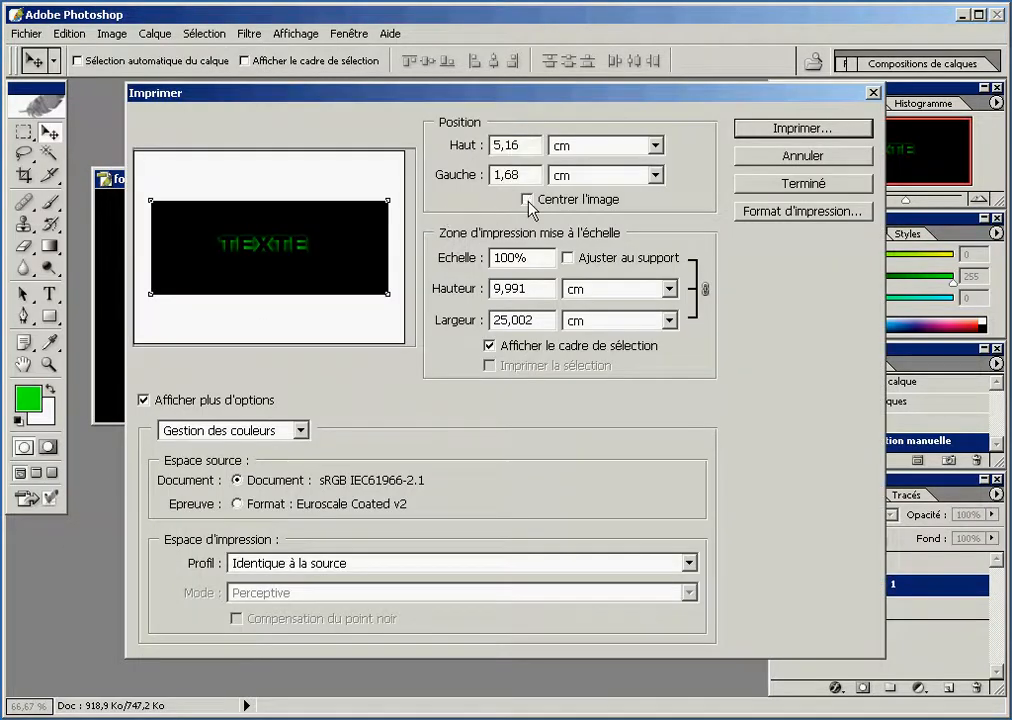
pyautogui.moveTo(527, 147); pyautogui.dragTo(492, 148)
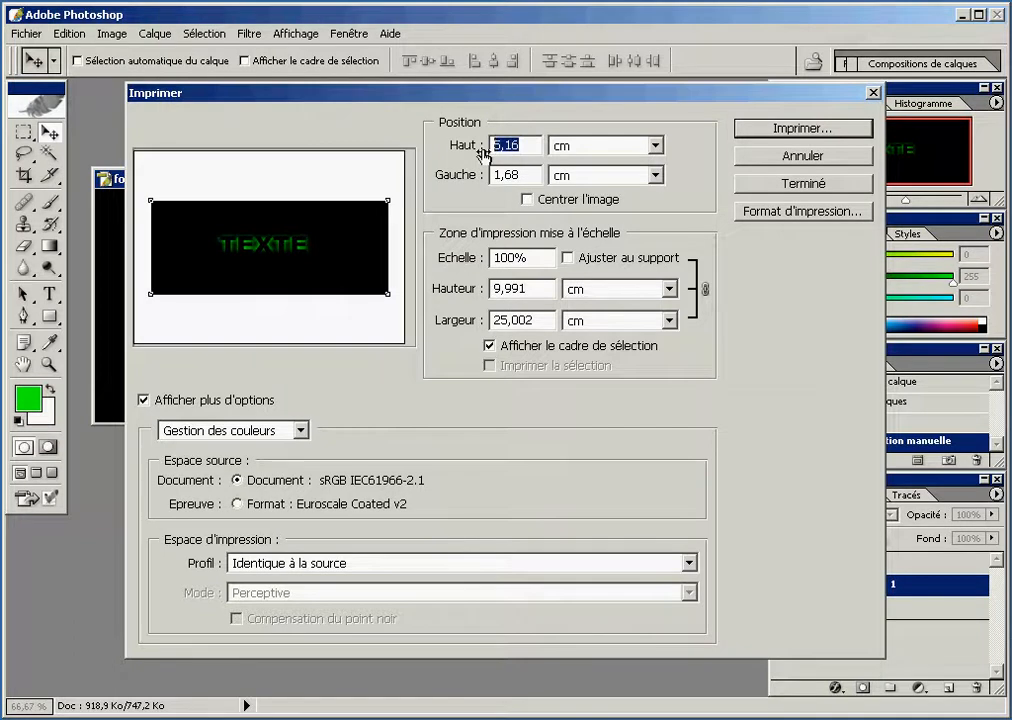
pyautogui.write('6')
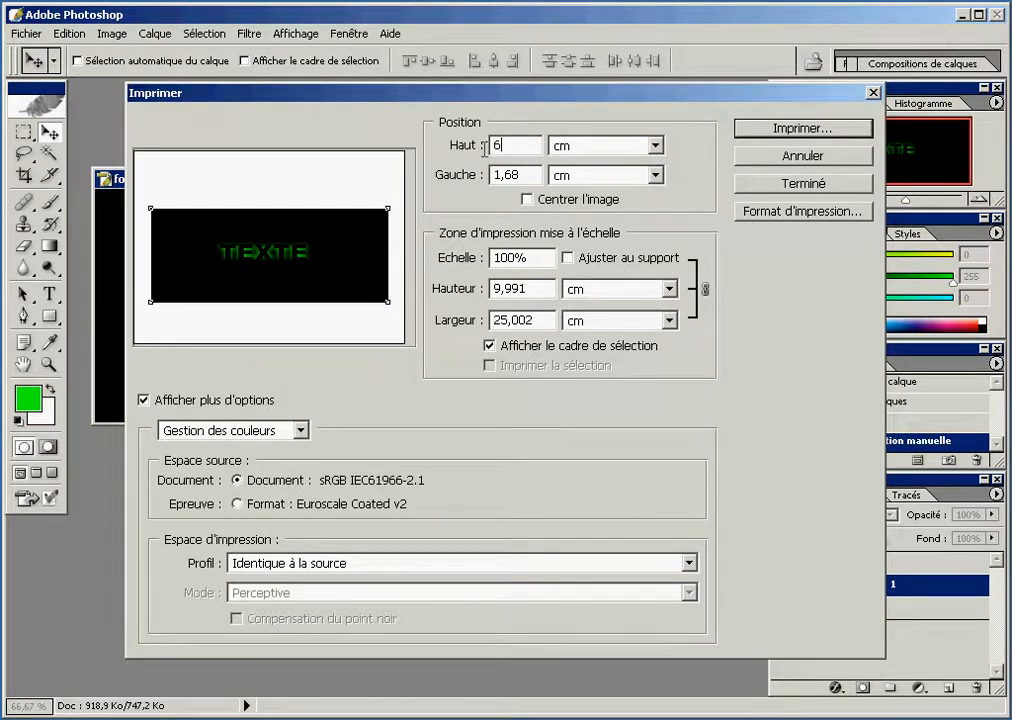
pyautogui.click(558, 147)
pyautogui.click(514, 150)
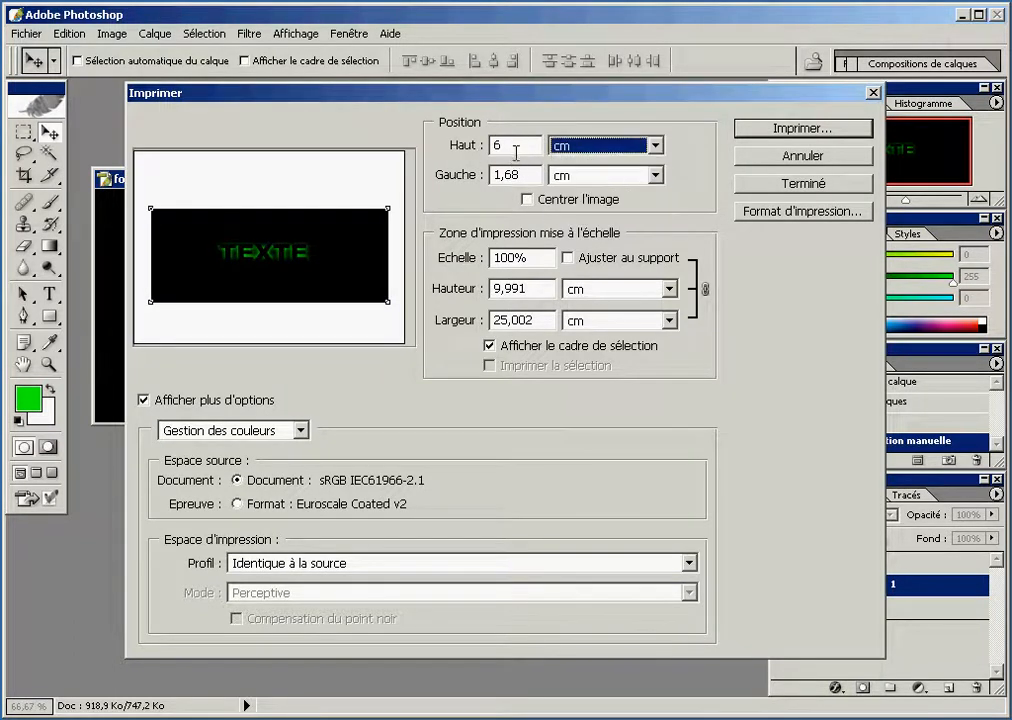
pyautogui.click(538, 204)
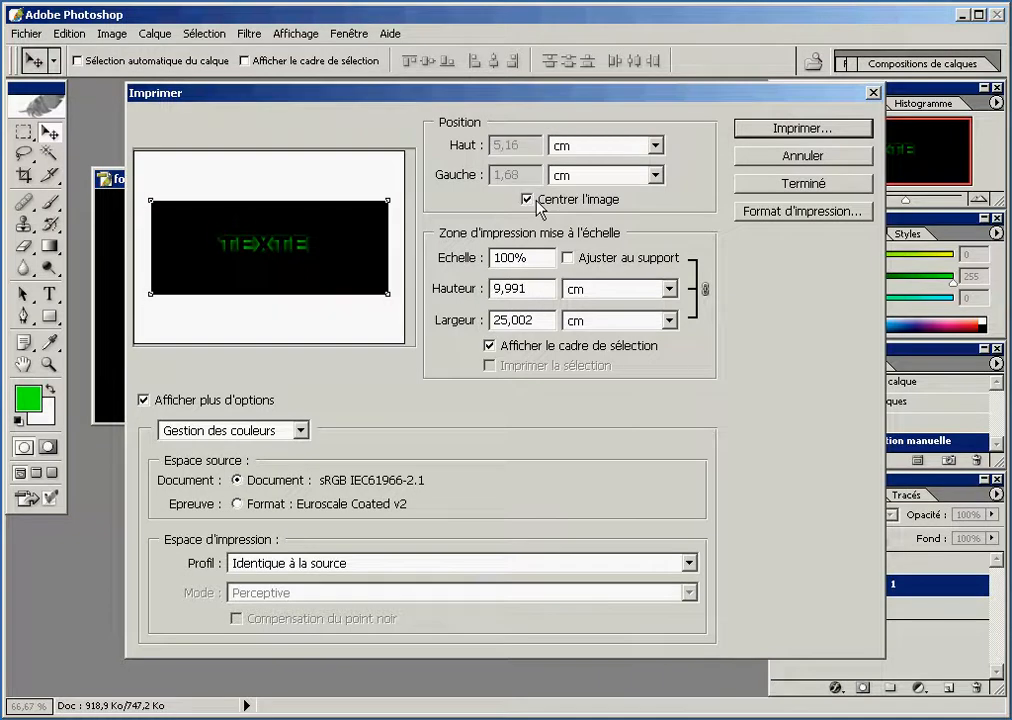
# Try fitting the image to the paper and a 50% print scale, and return the scale to 100%
pyautogui.click(568, 258)
pyautogui.click(568, 258)
pyautogui.moveTo(530, 258); pyautogui.dragTo(492, 266)
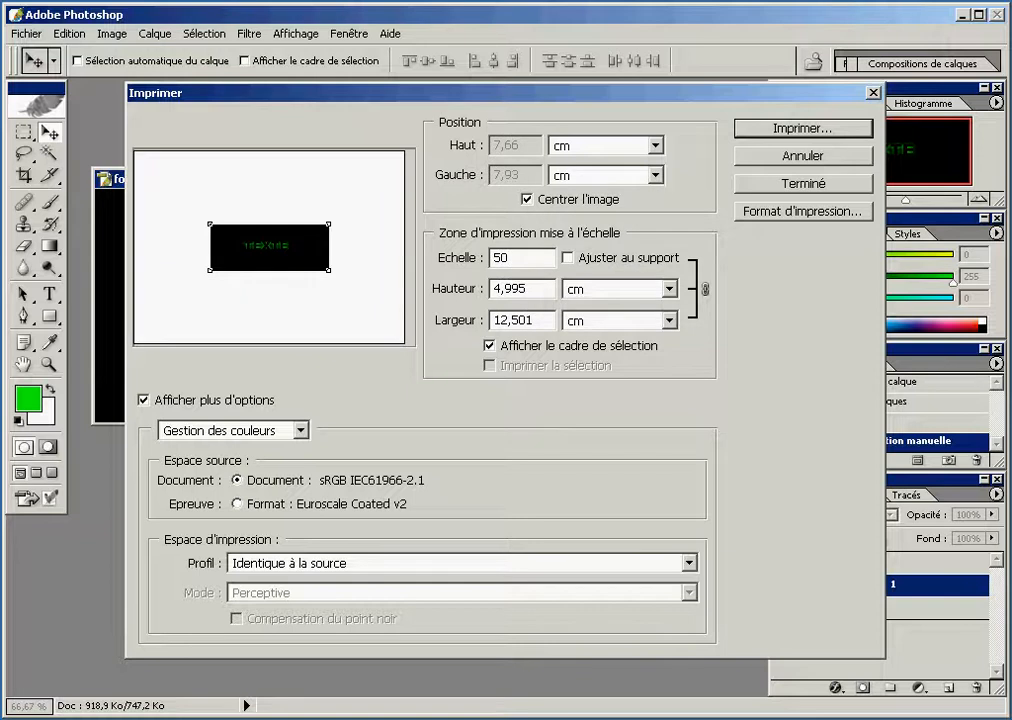
pyautogui.click(443, 259)
pyautogui.write('100')
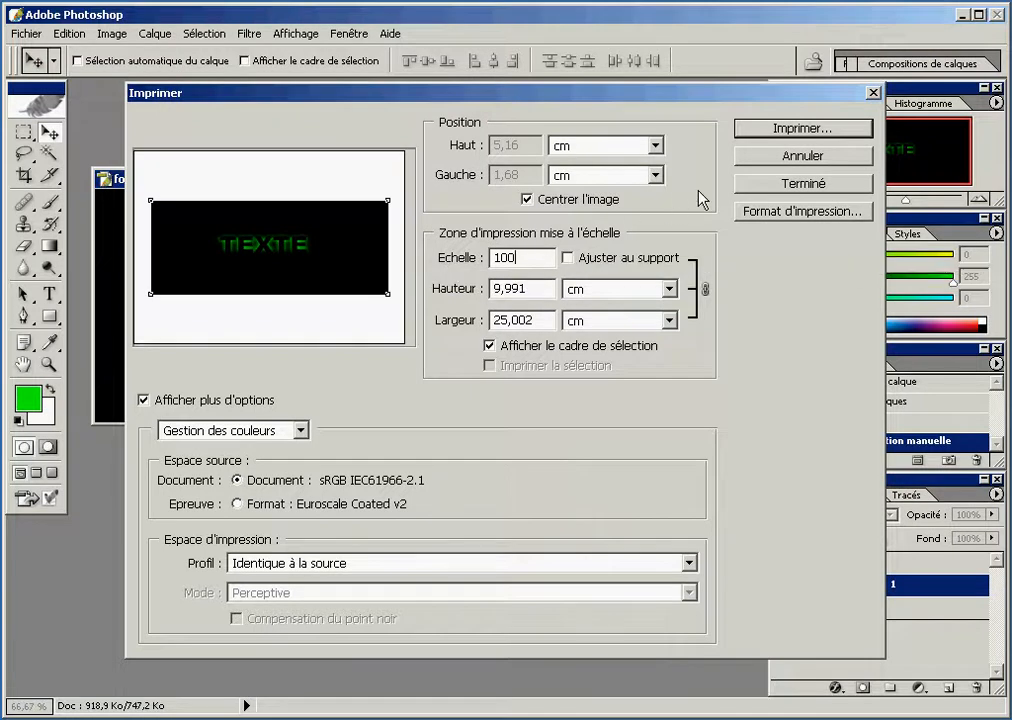
# Try portrait orientation for the A4 print page
pyautogui.click(778, 213)
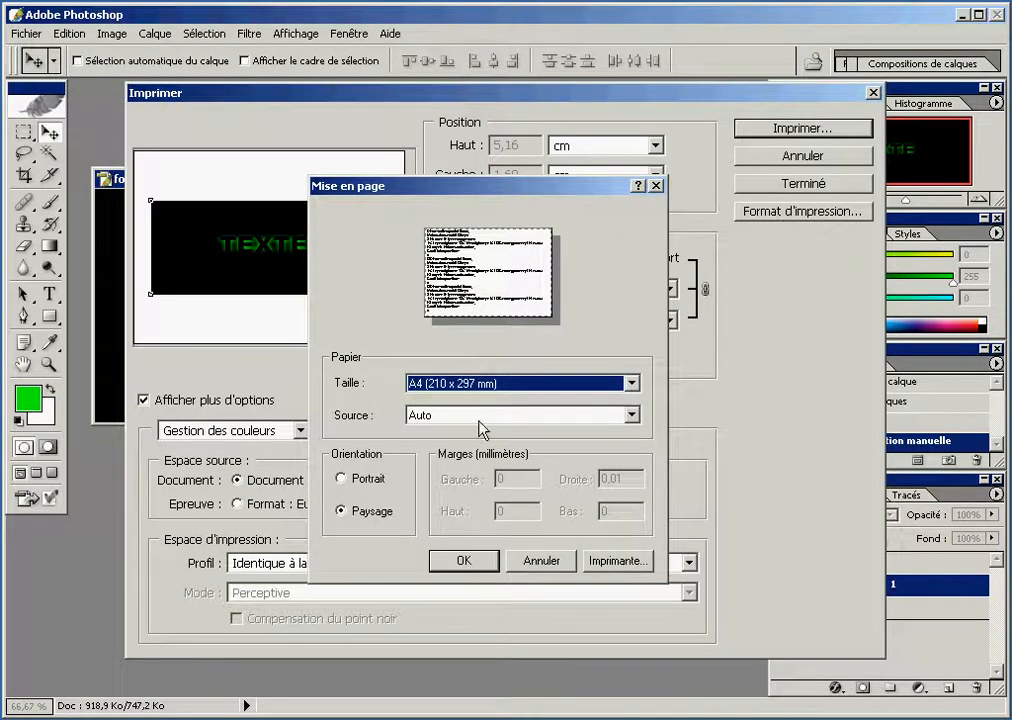
pyautogui.click(382, 479)
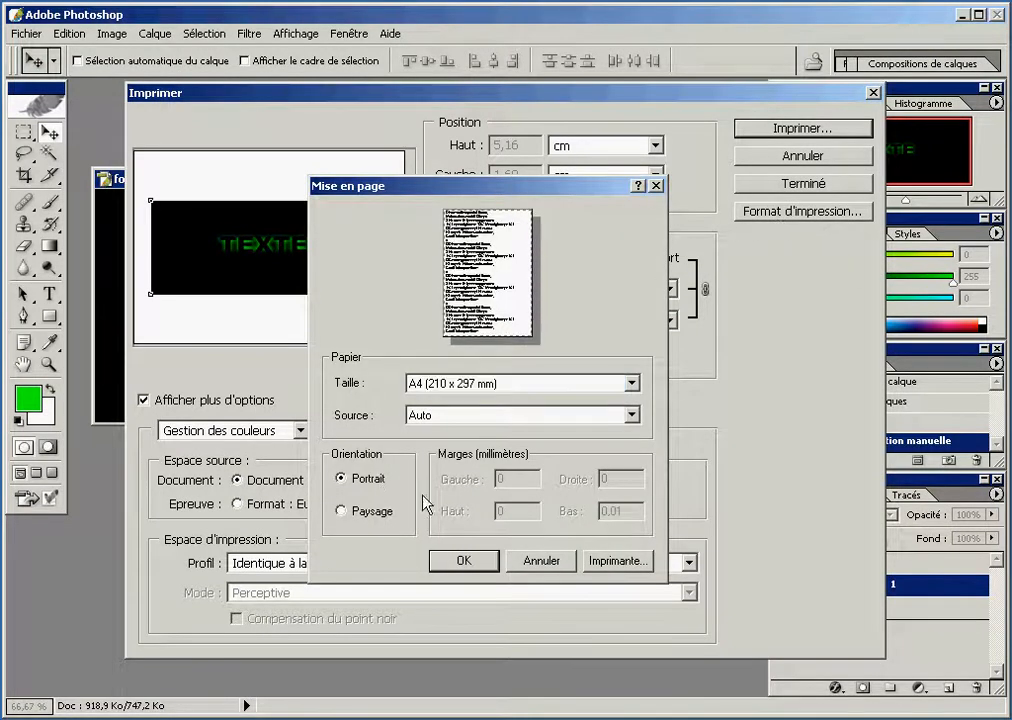
pyautogui.click(463, 561)
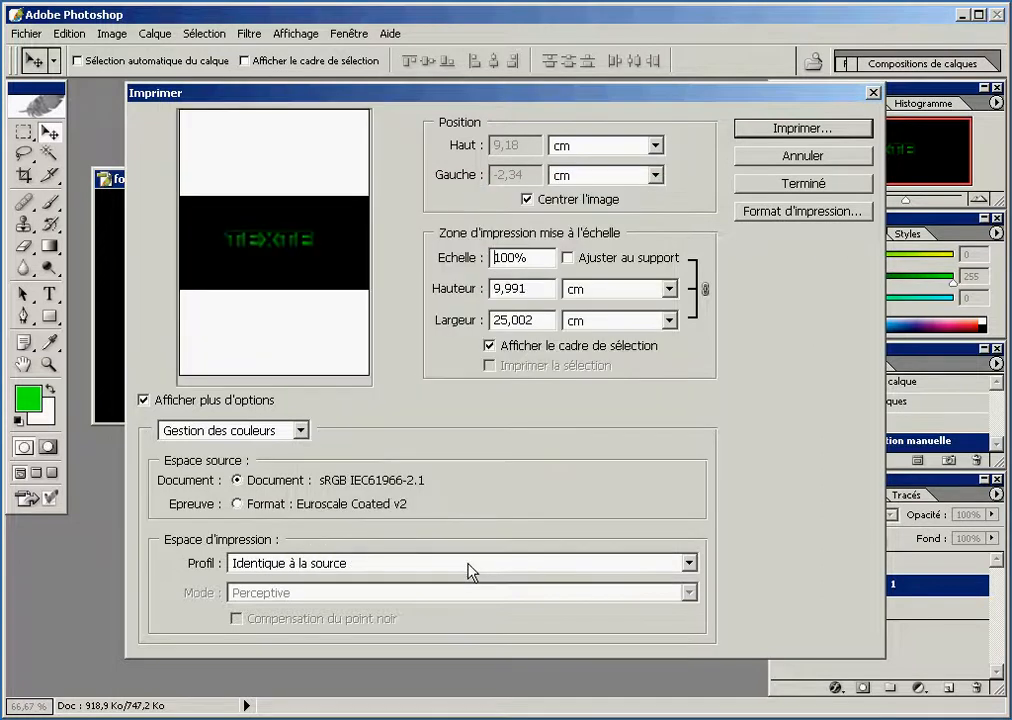
# Try fitting the image to the portrait page with Ajuster au support, and turn the fitting back off
pyautogui.click(567, 258)
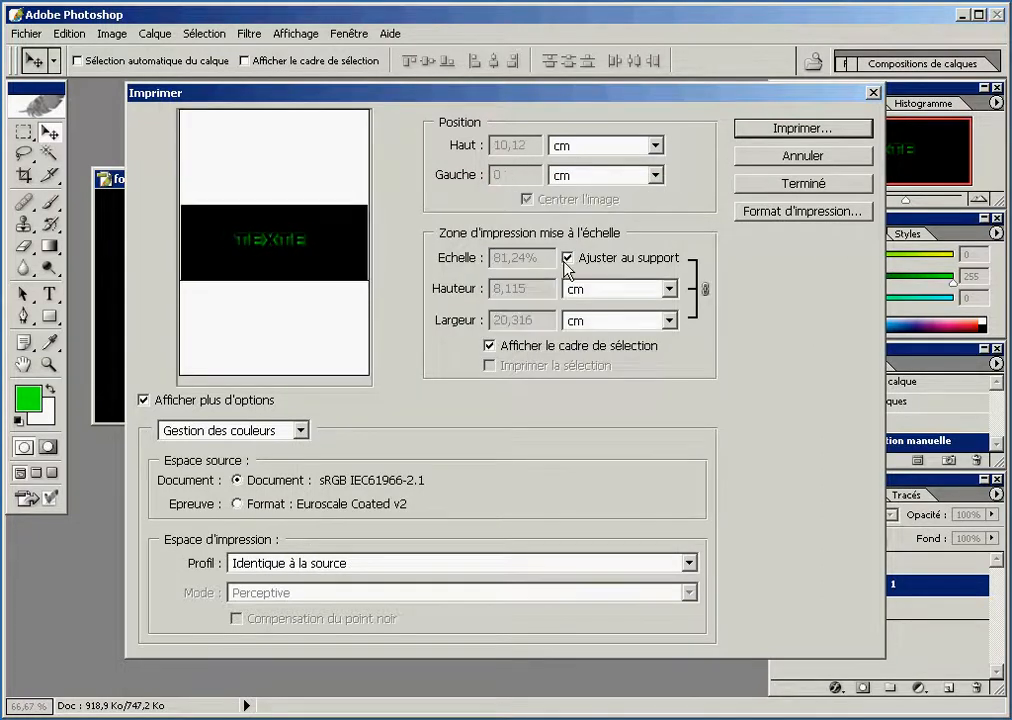
pyautogui.click(567, 258)
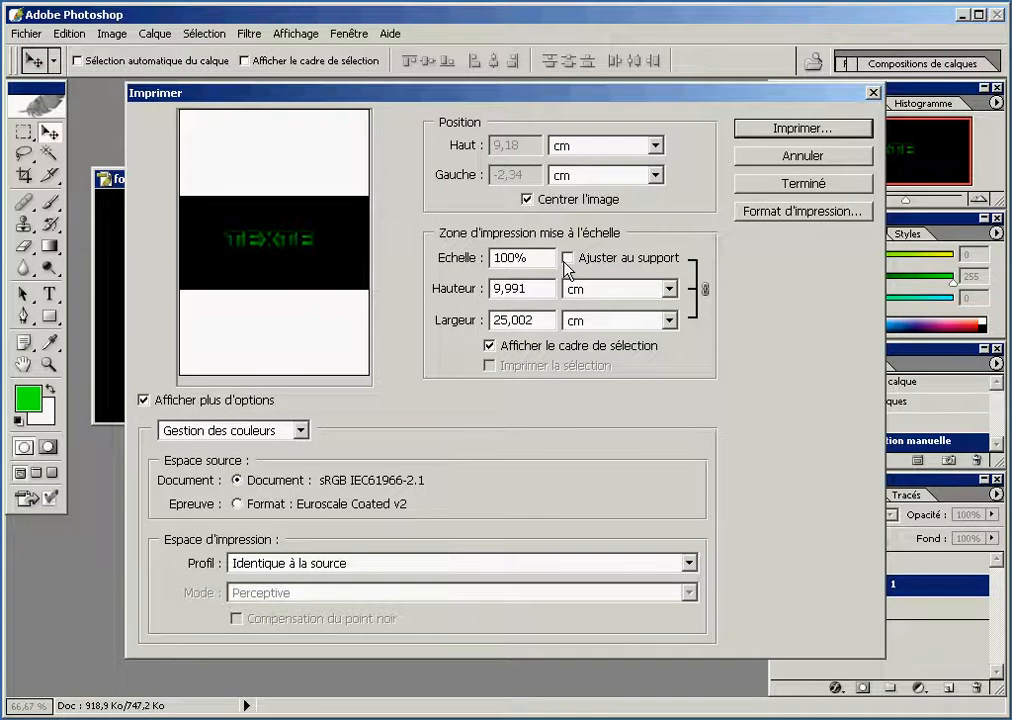
pyautogui.click(567, 258)
pyautogui.click(567, 258)
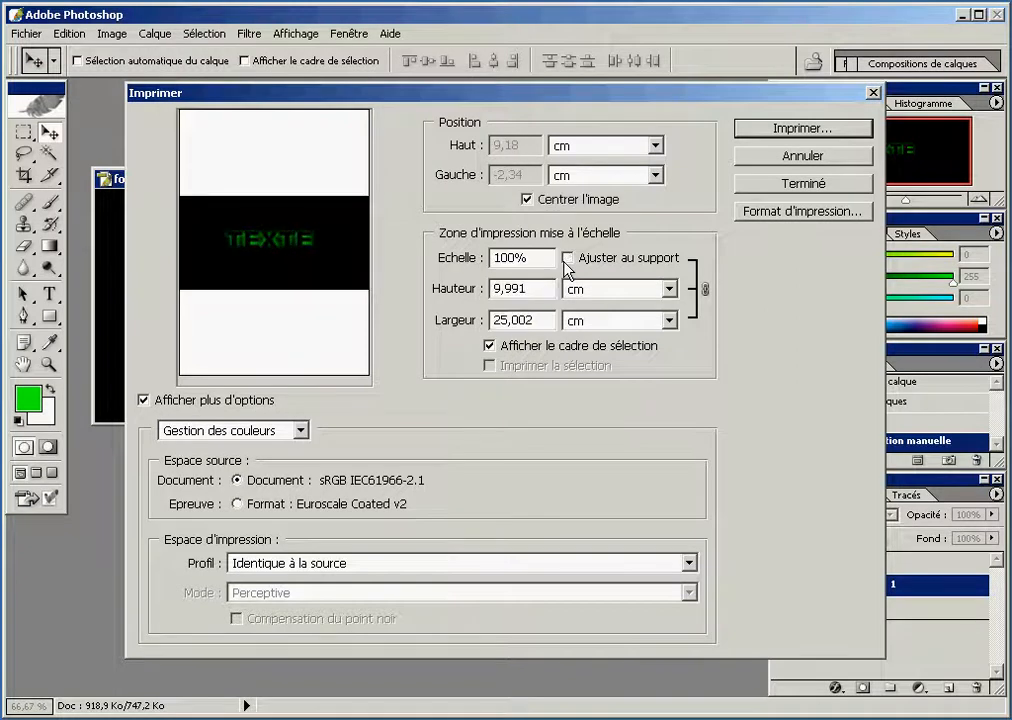
# Set the A4 print page back to landscape orientation (Paysage)
pyautogui.click(742, 211)
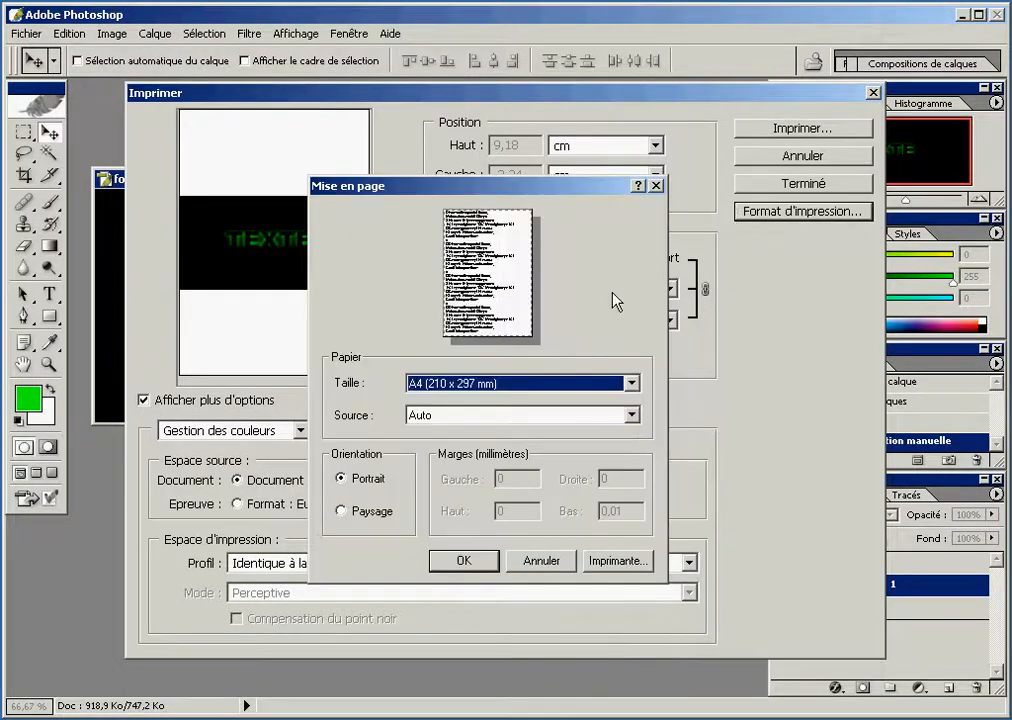
pyautogui.click(370, 514)
pyautogui.click(463, 560)
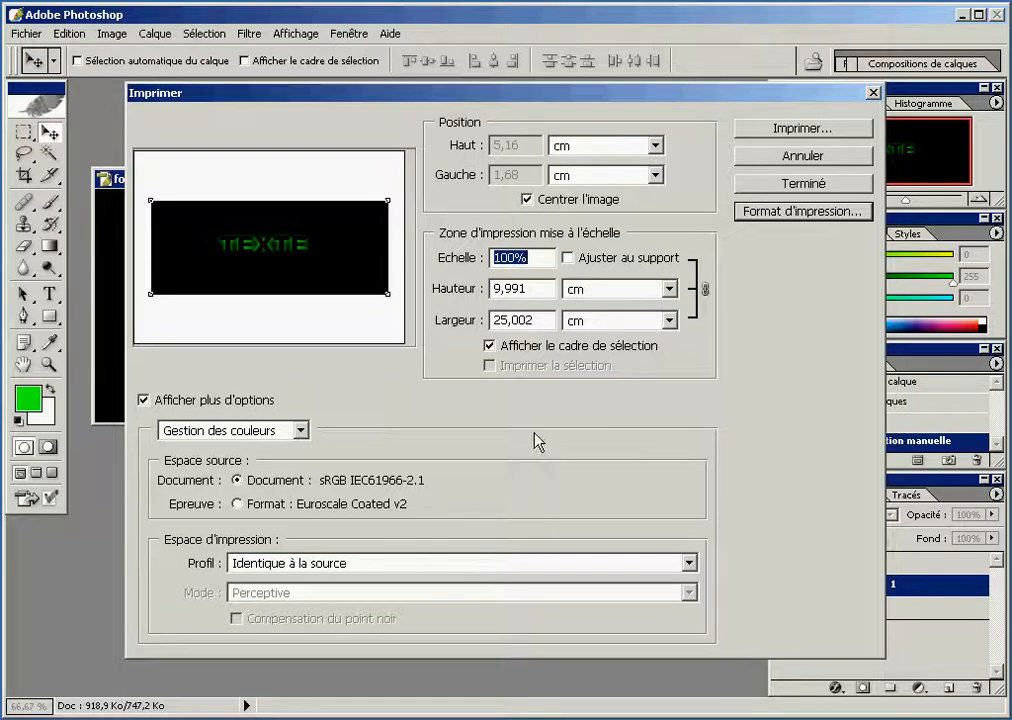
# Print one copy of the whole image on the hp psc 2200 series printer
pyautogui.click(803, 130)
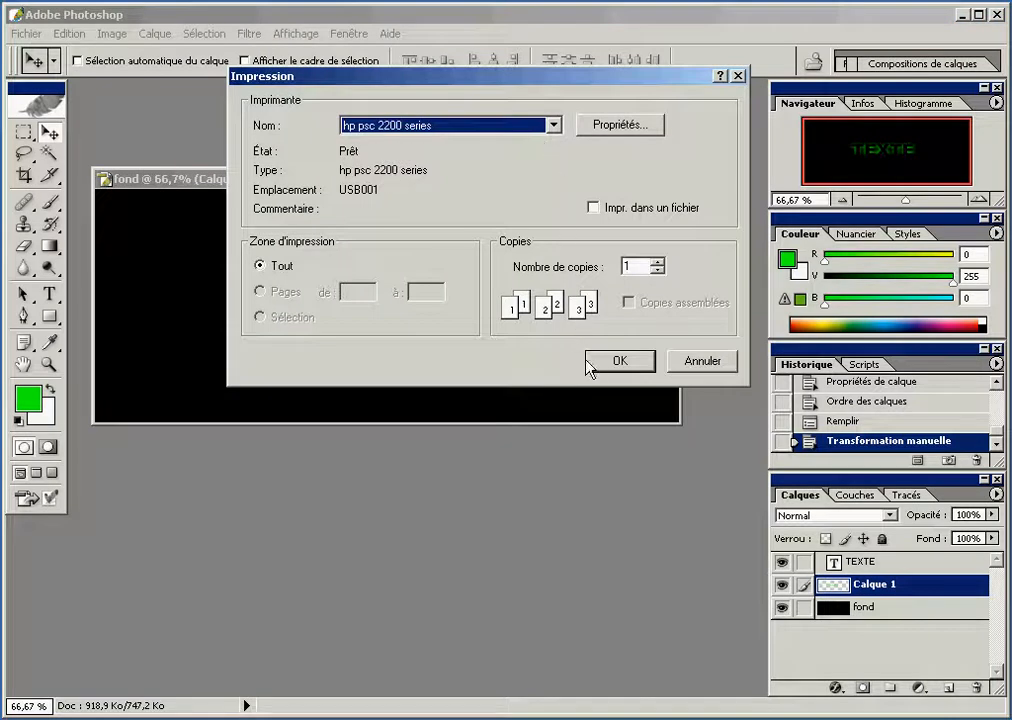
pyautogui.click(610, 365)
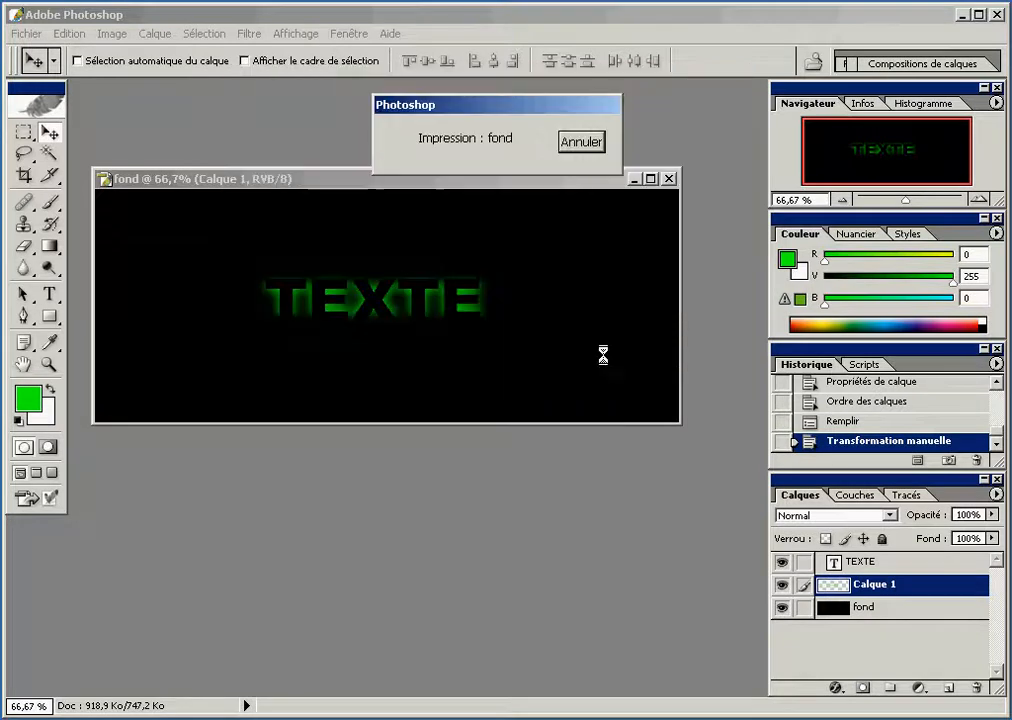